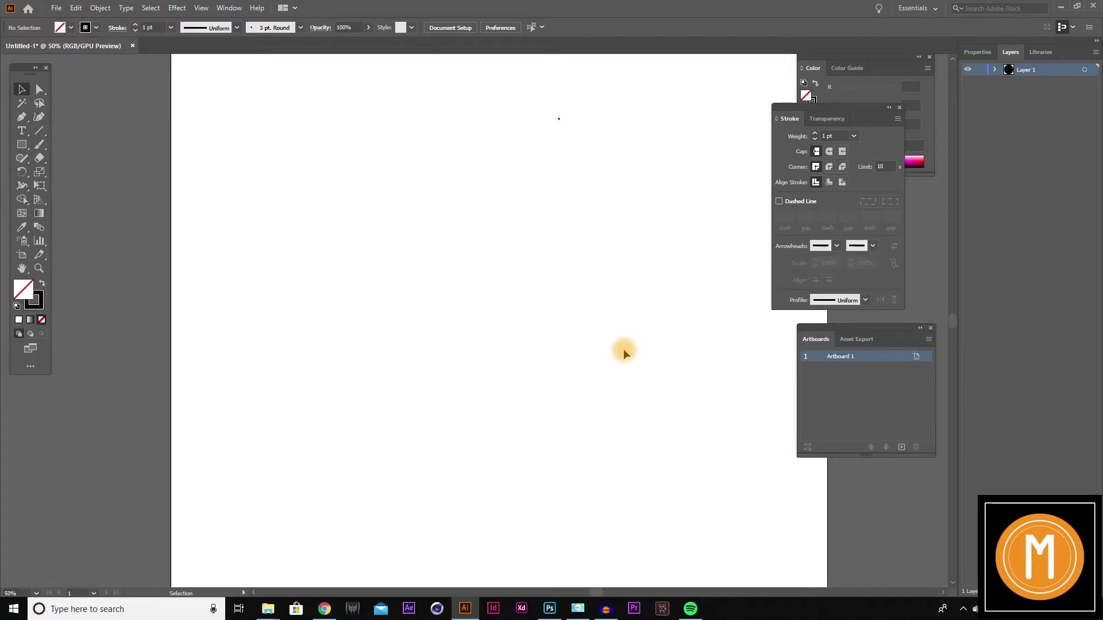
Draw an unfilled rectangle about 10.32 in wide and 3.72 in high across the upper part of the artboard
key(m)
mouse_move(320, 195)
mouse_down()
mouse_move(591, 386)
mouse_move(691, 357)
mouse_move(697, 331)
mouse_up()
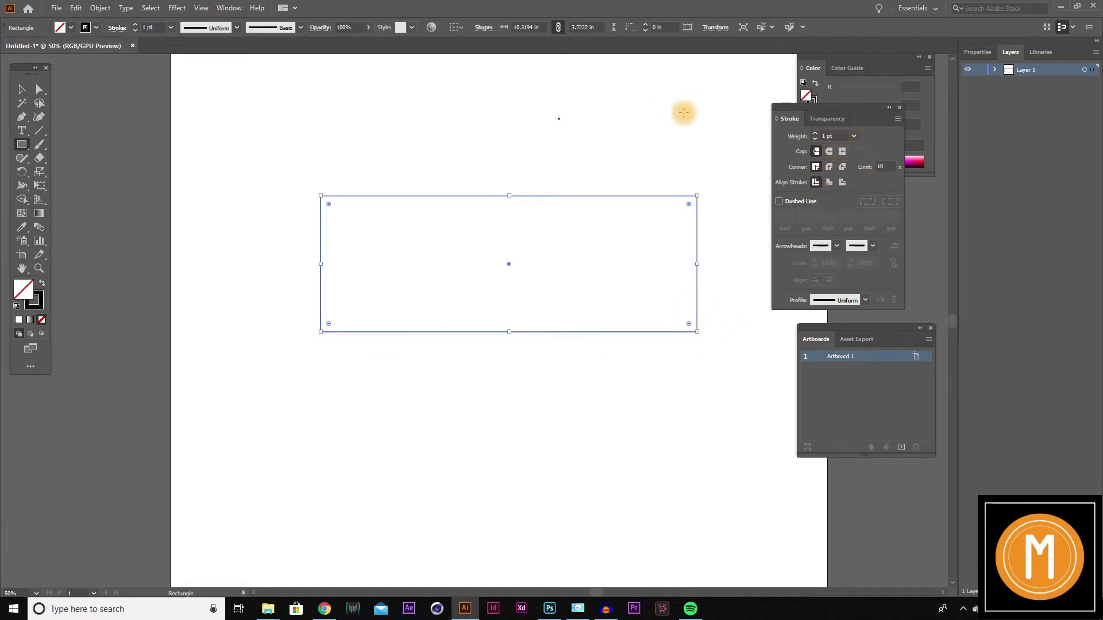
key(v)
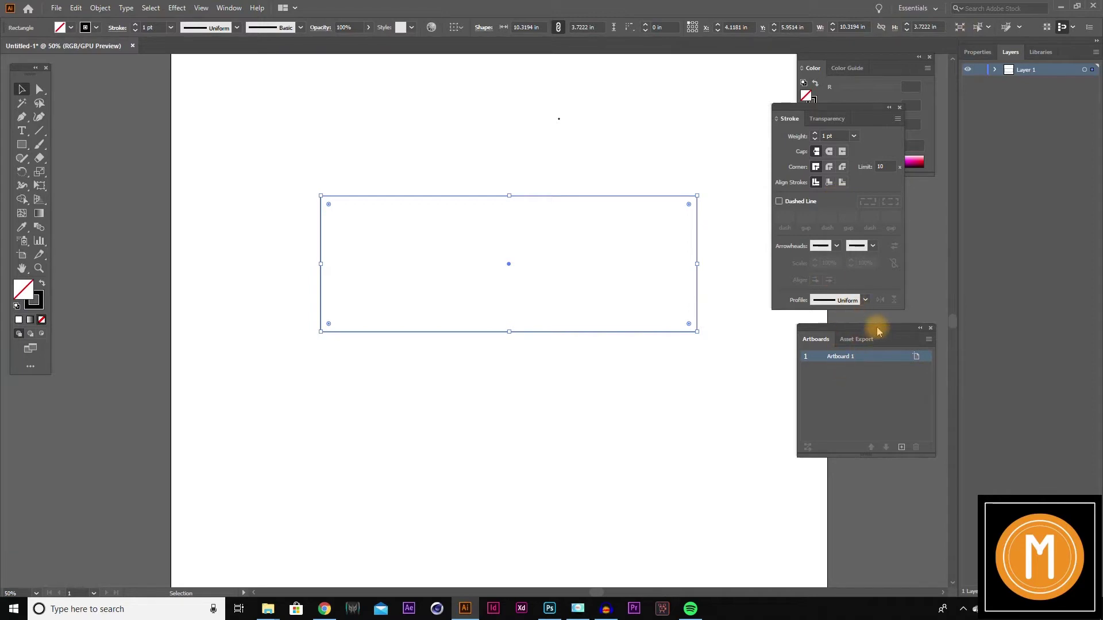
click(574, 164)
click(587, 196)
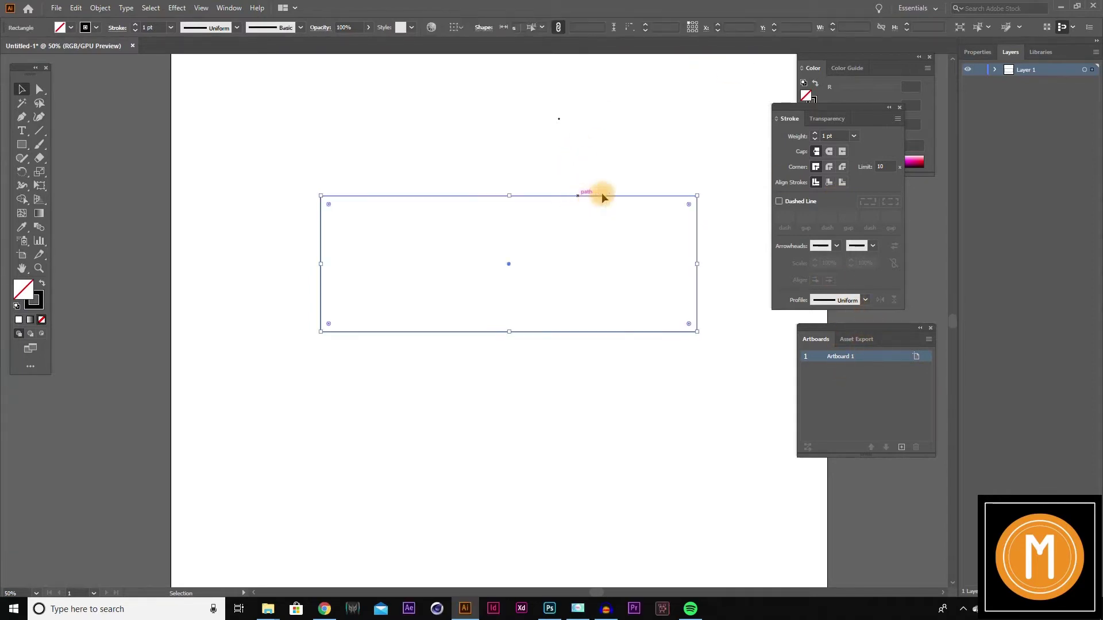
Set the rectangle's width to 10 in and its height to 4 in
click(868, 27)
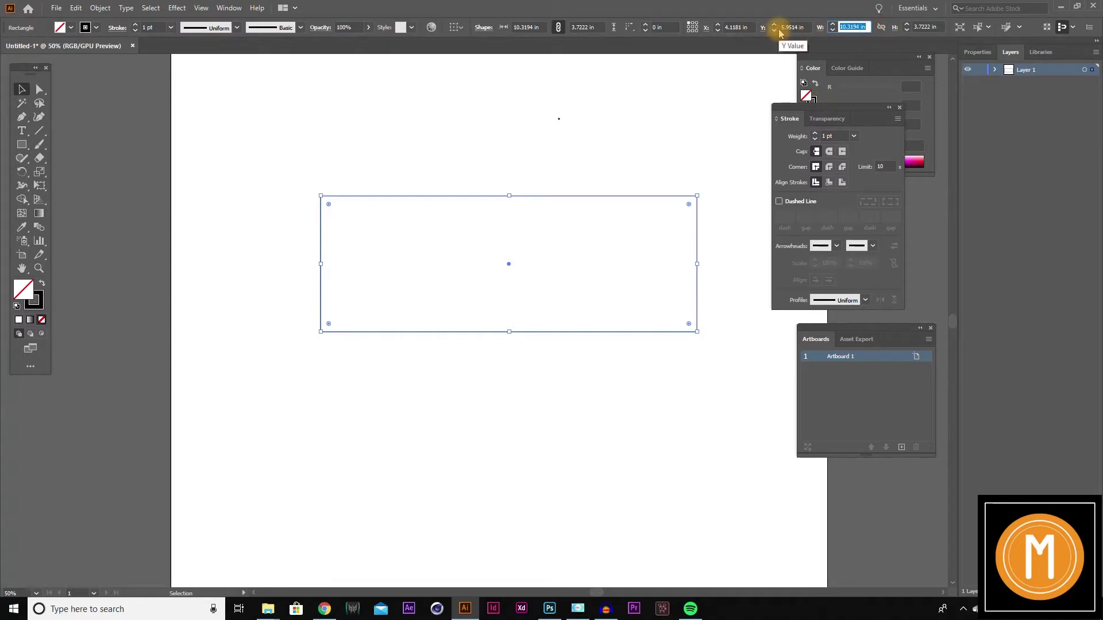
text(10)
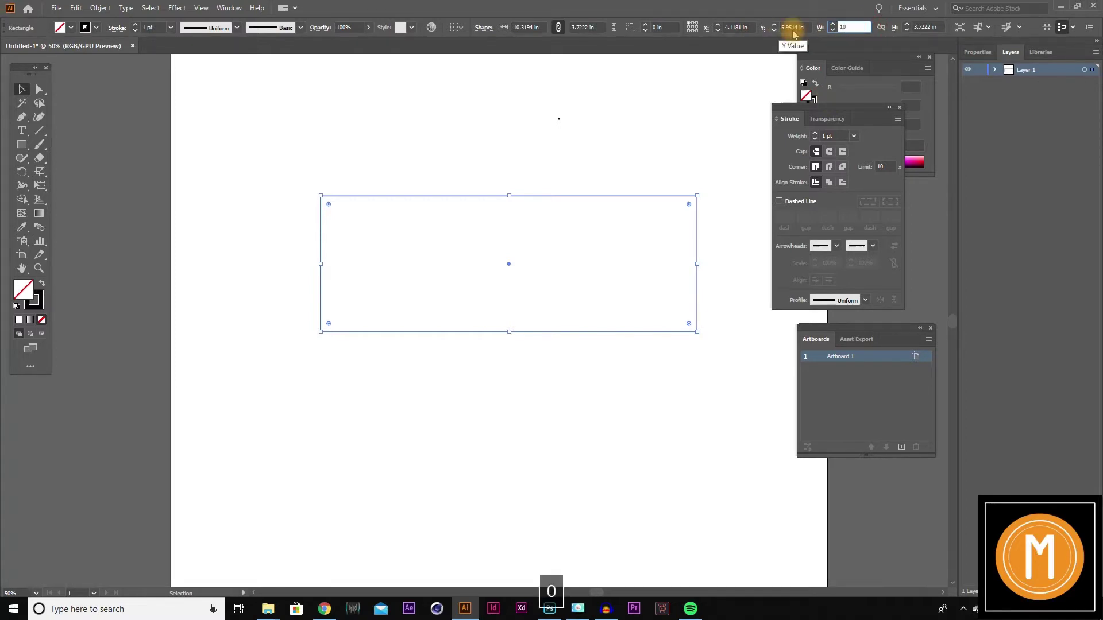
key(Tab)
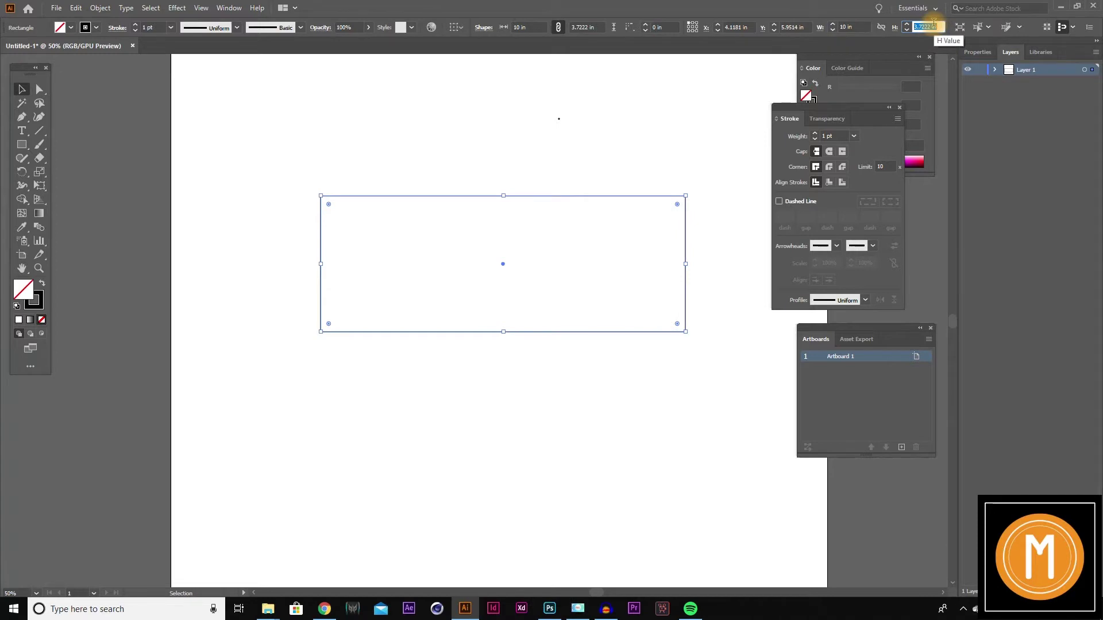
text(4)
key(Tab)
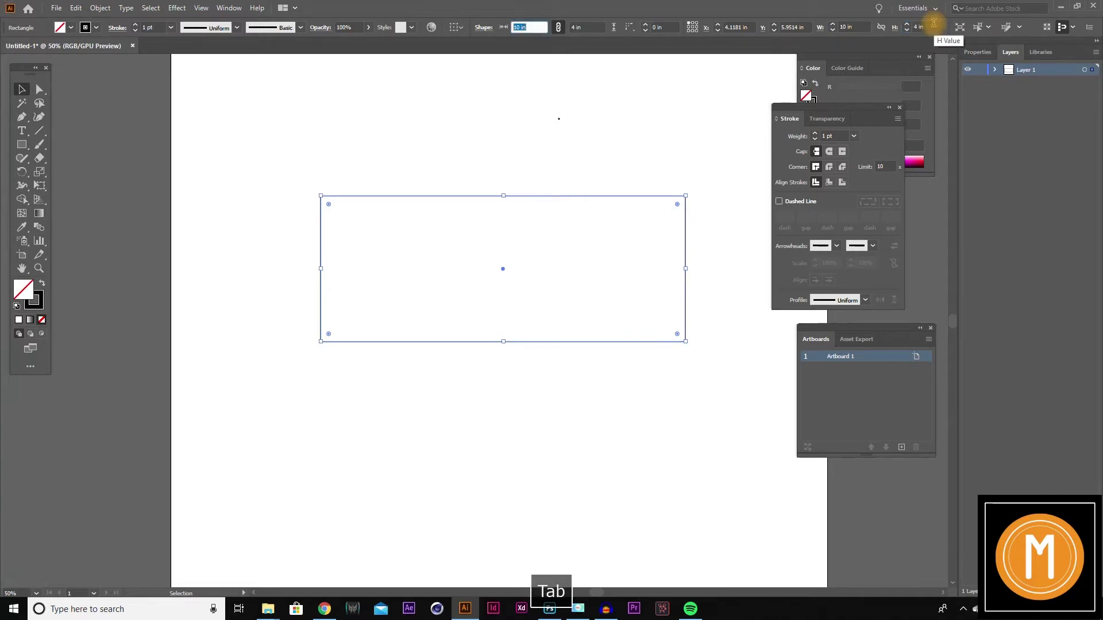
Duplicate the rectangle and resize the copy to 8 in wide by 2 in high
drag(608, 172, 690, 257)
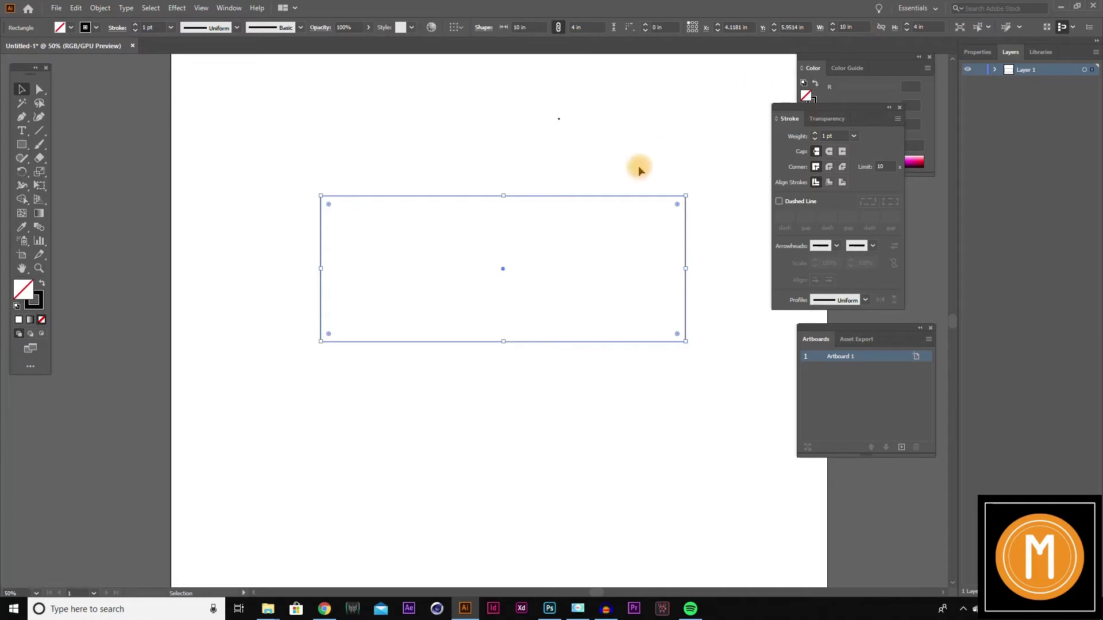
key(ctrl+c)
key(ctrl+v)
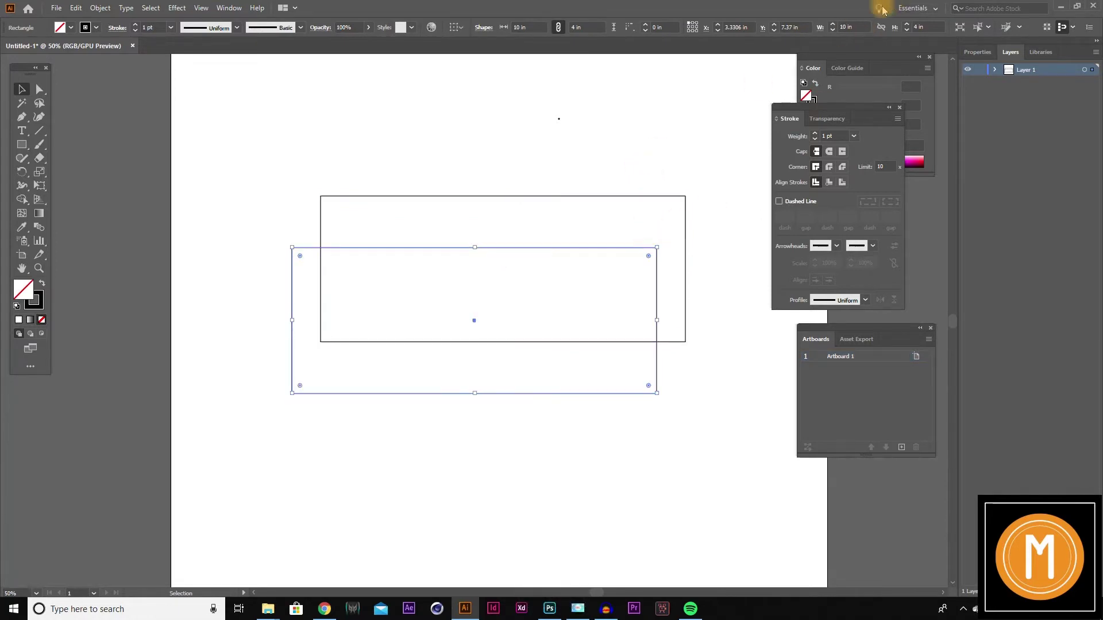
click(855, 27)
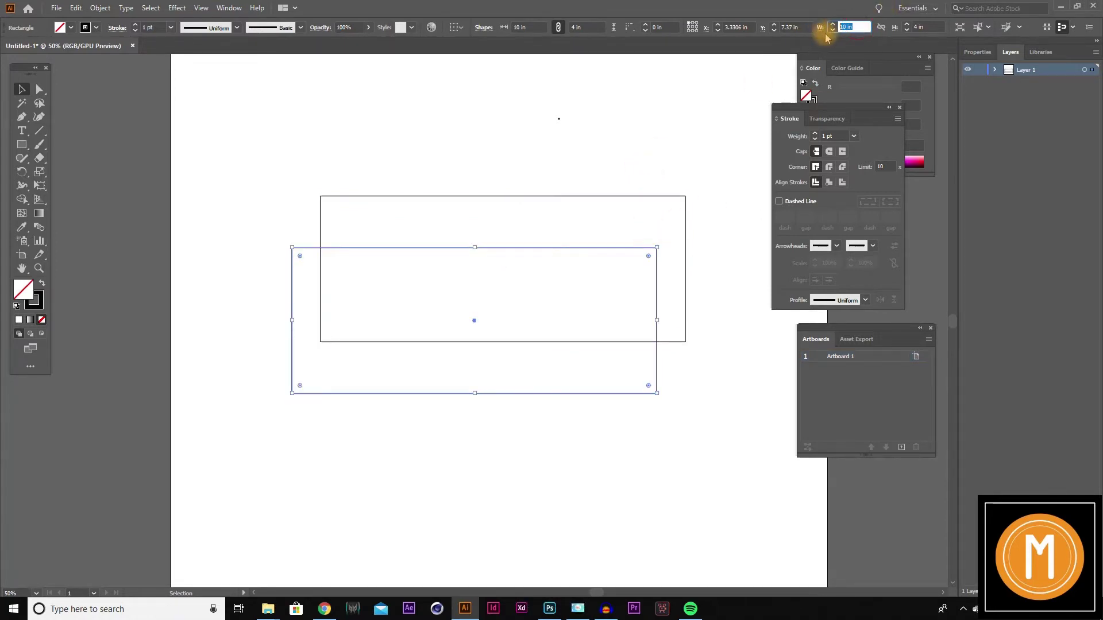
text(8)
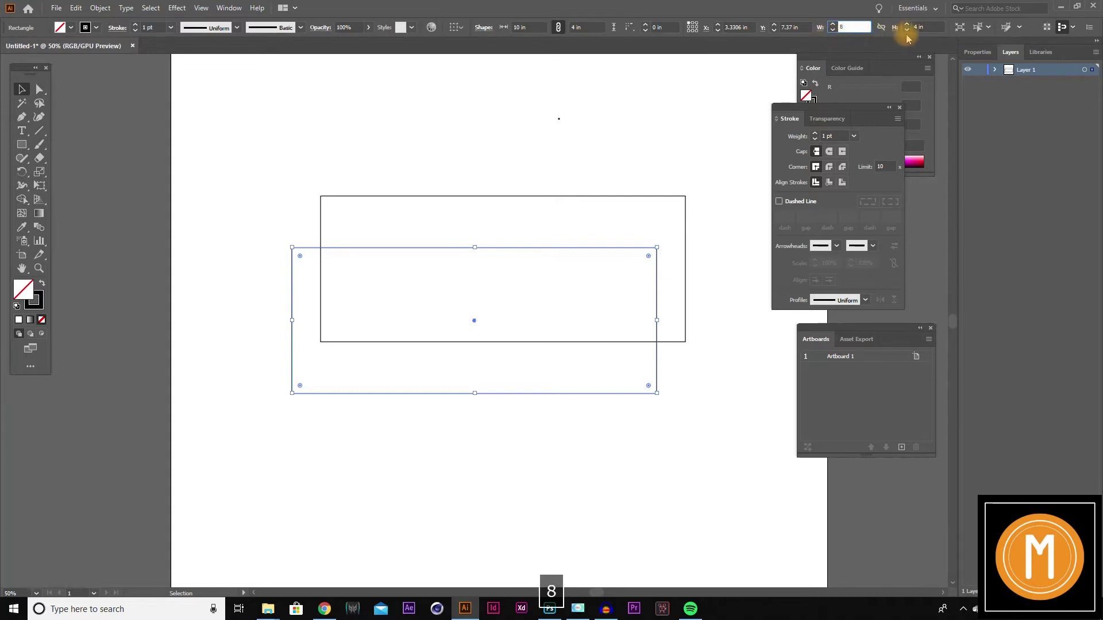
key(Tab)
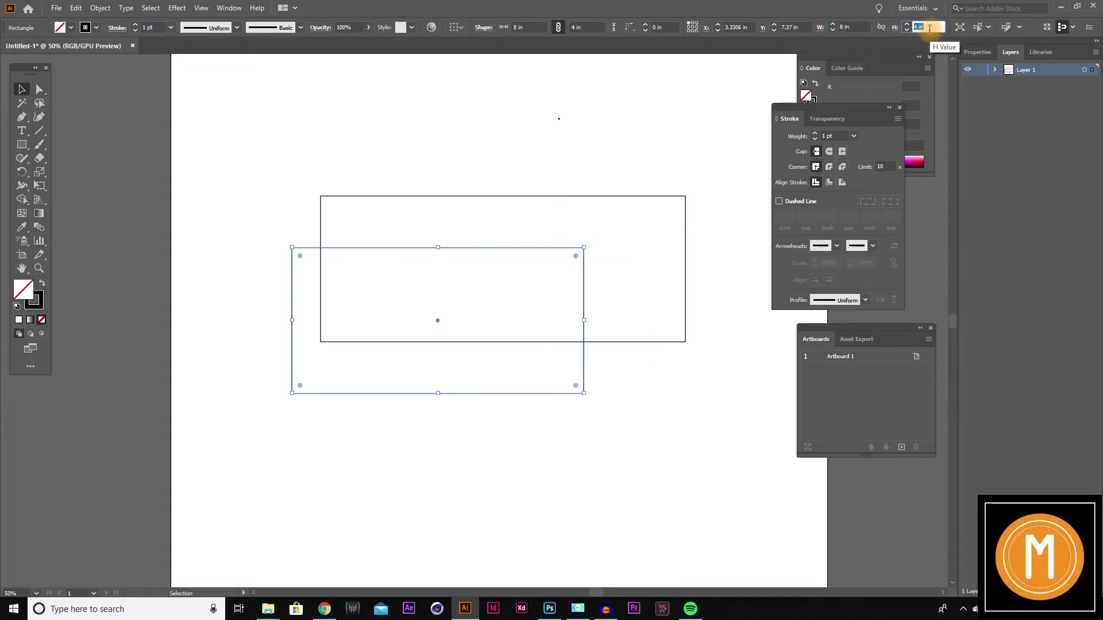
text(2)
key(Tab)
Centre the smaller rectangle horizontally and vertically on the larger one and reselect both rectangles
shift+click(519, 196)
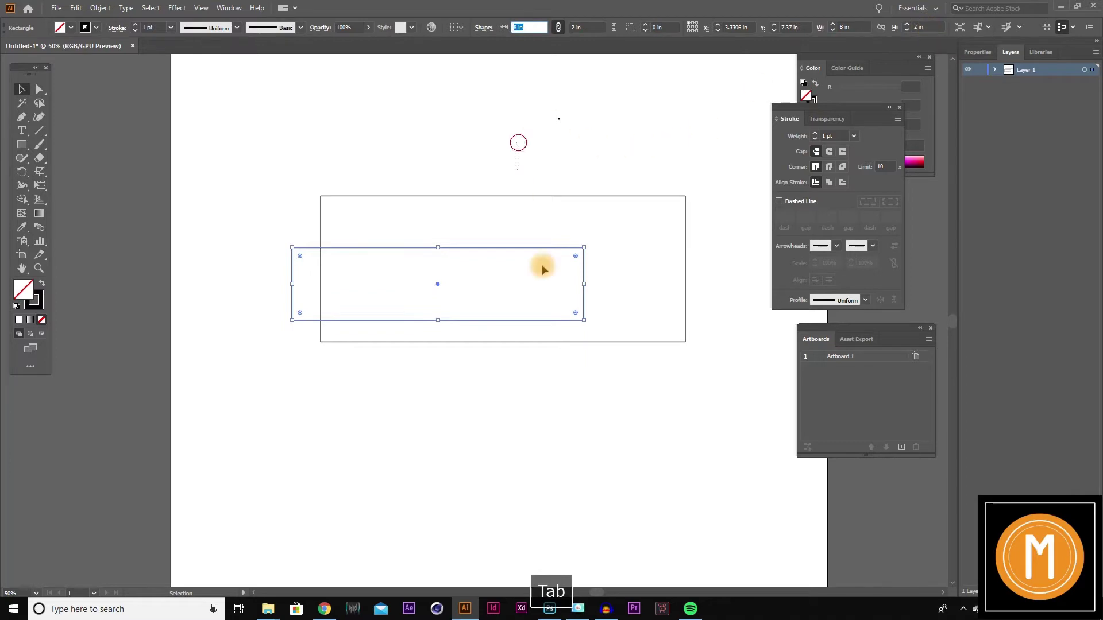
click(626, 196)
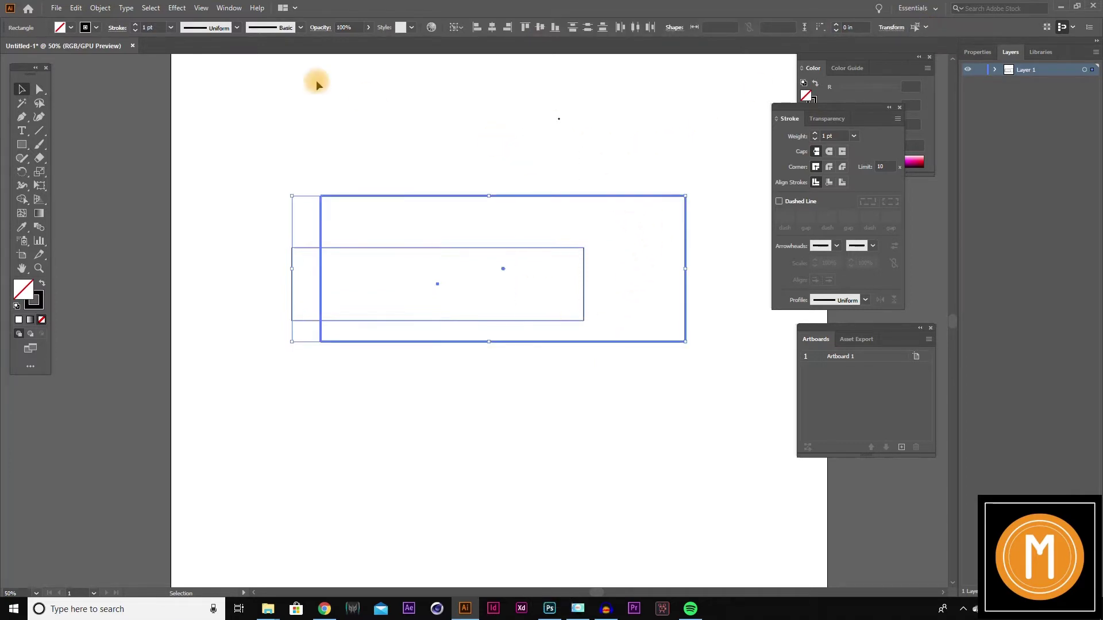
click(489, 32)
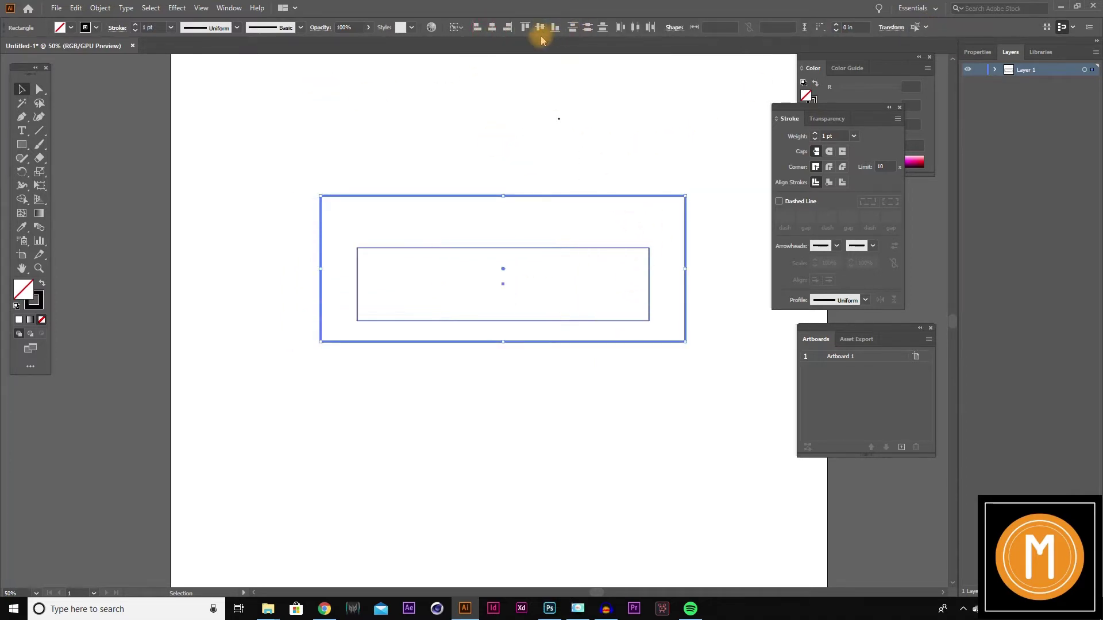
click(493, 27)
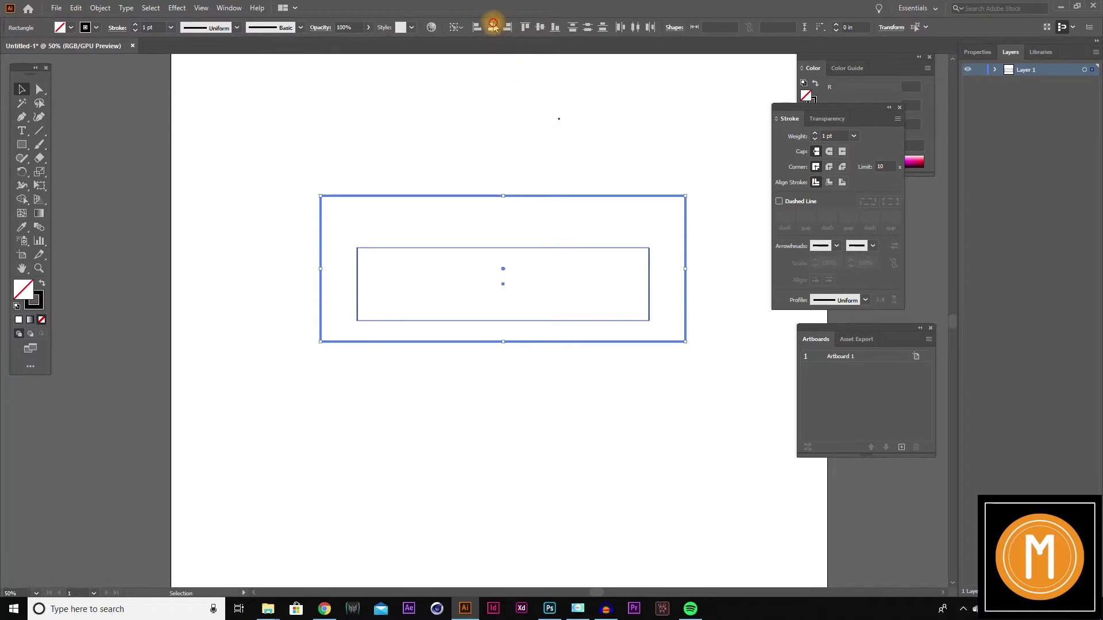
click(540, 27)
click(585, 124)
drag(544, 153, 691, 339)
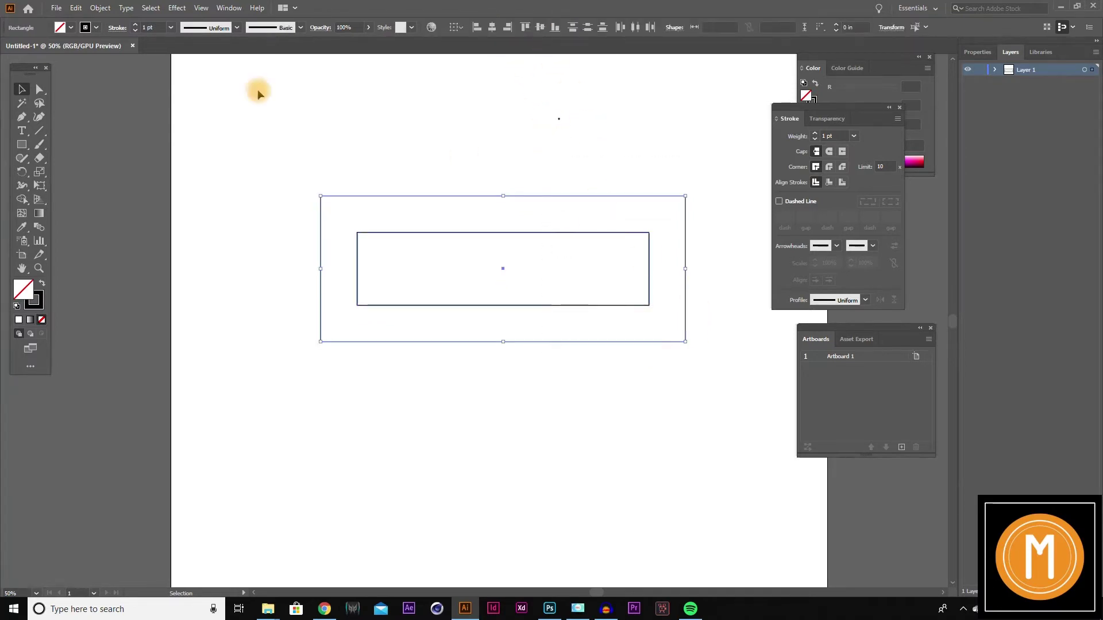
click(177, 7)
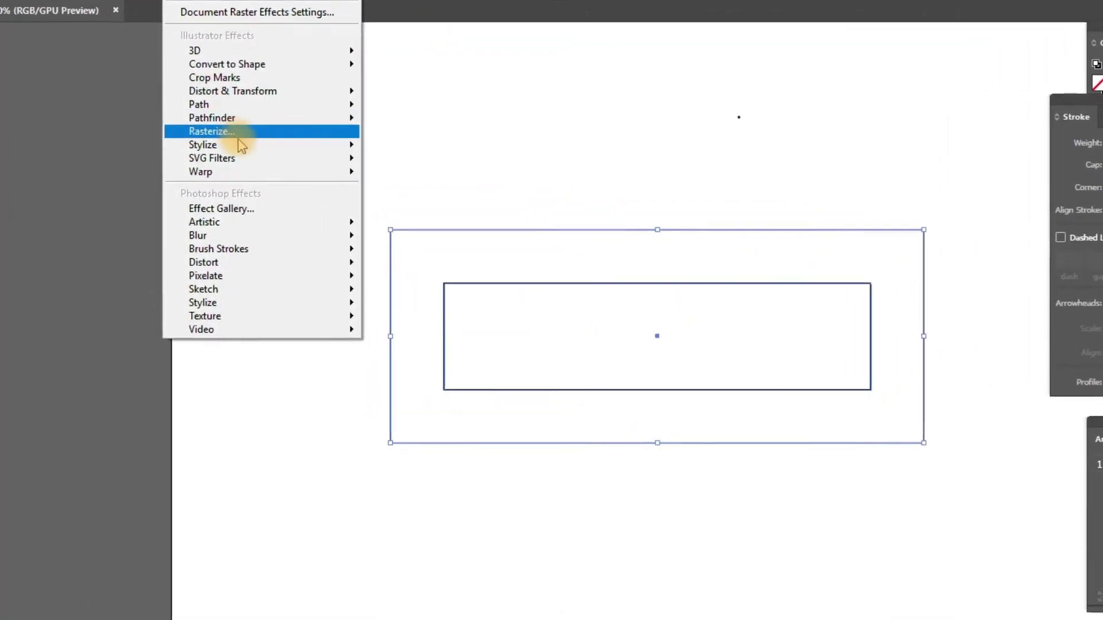
mouse_move(218, 138)
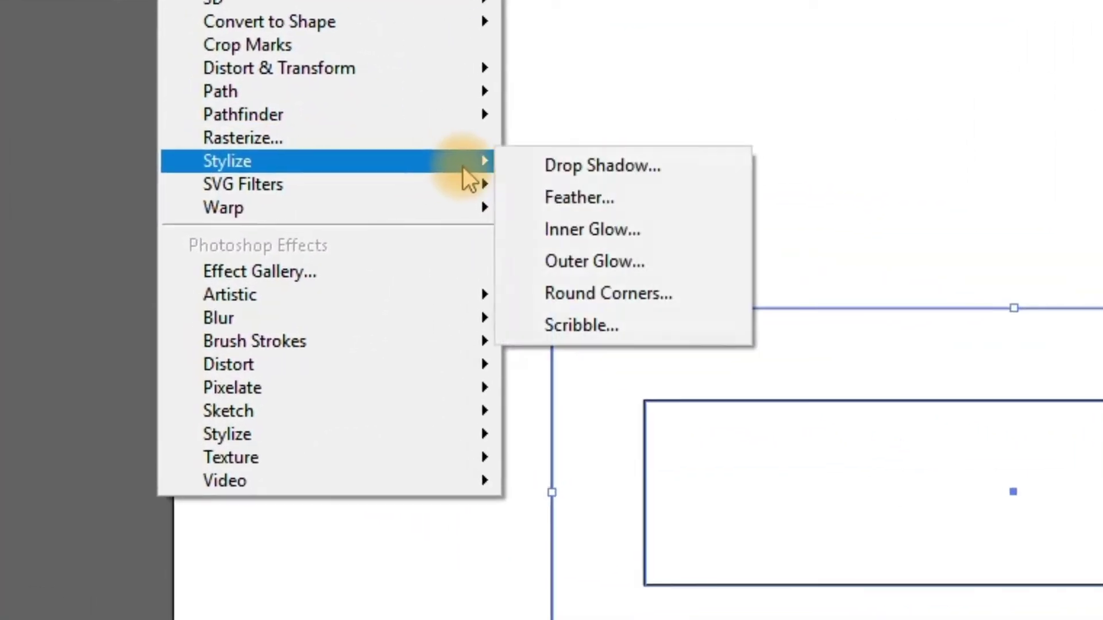
click(632, 294)
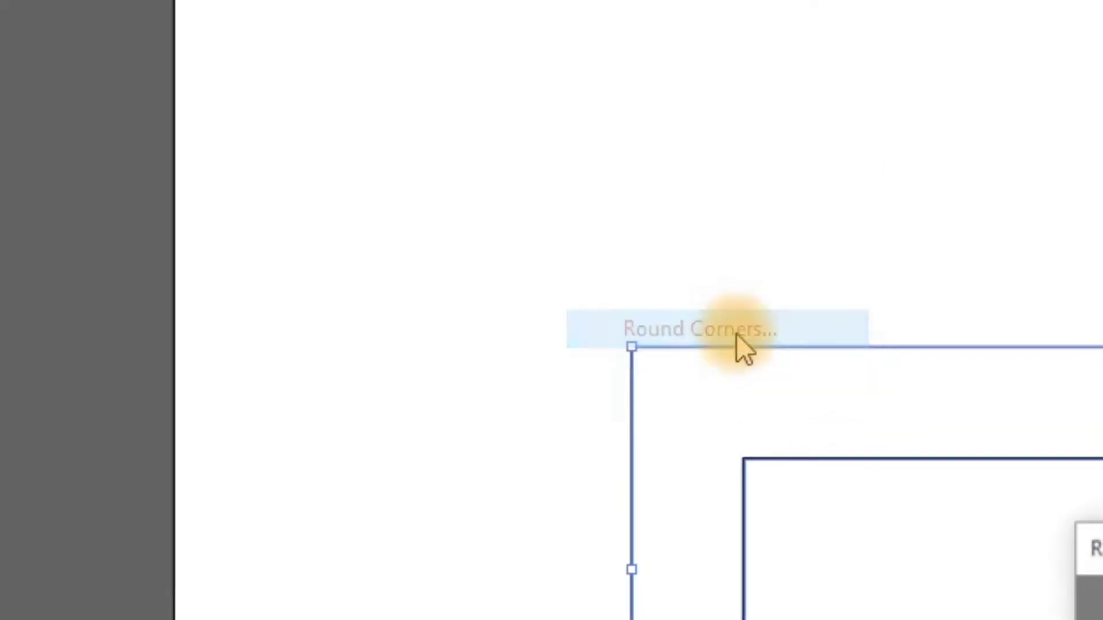
click(1088, 534)
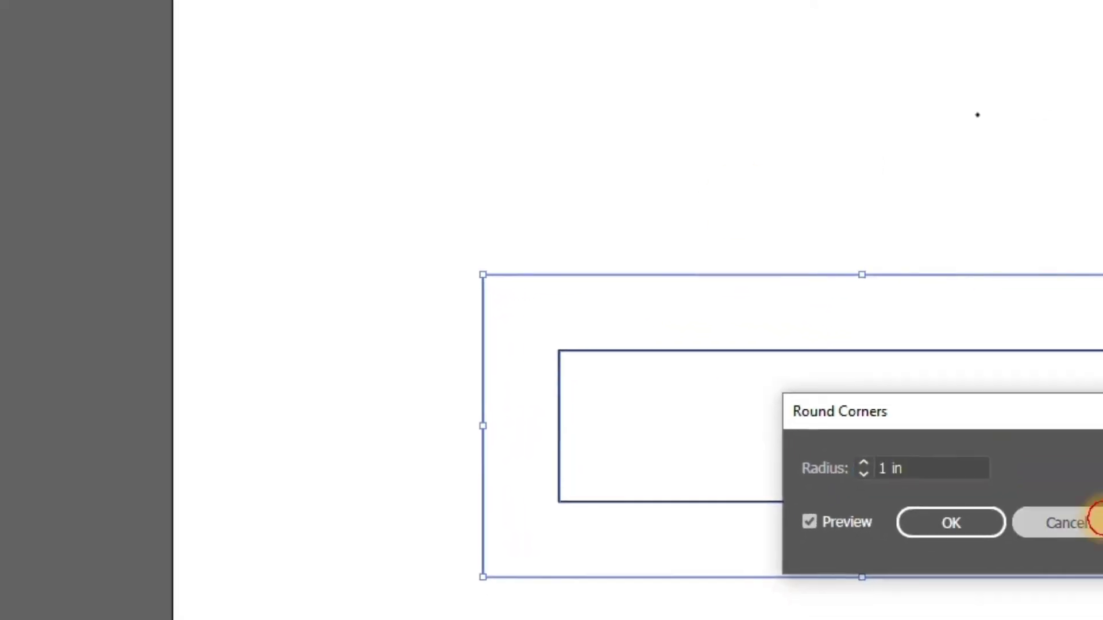
Open the Stylize Round Corners effect for both rectangles and preview a radius of 2 in
click(181, 2)
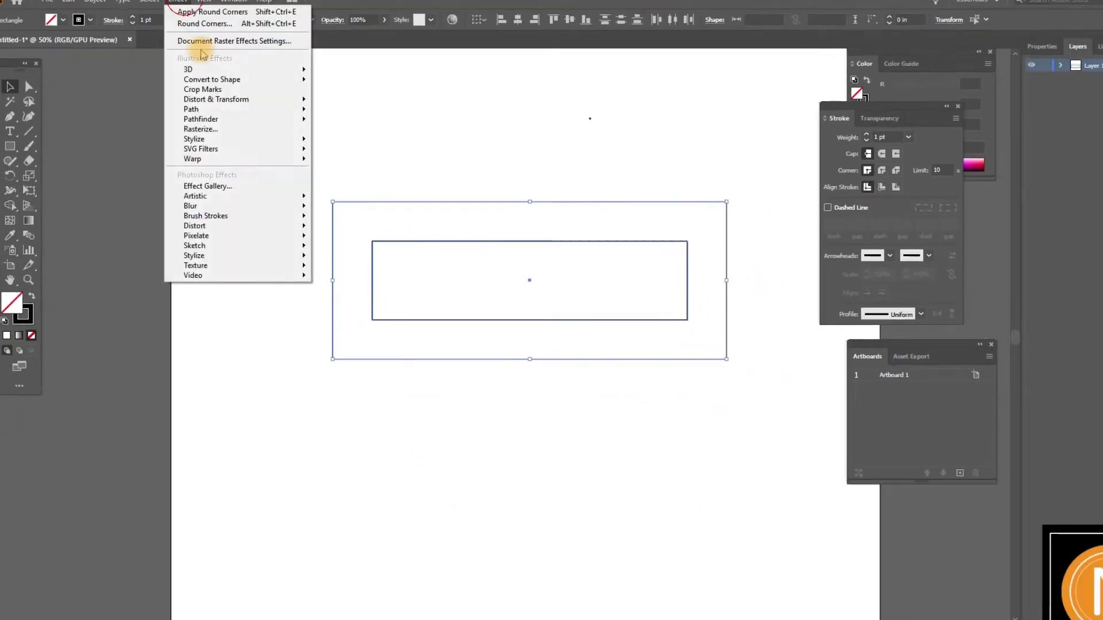
mouse_move(261, 139)
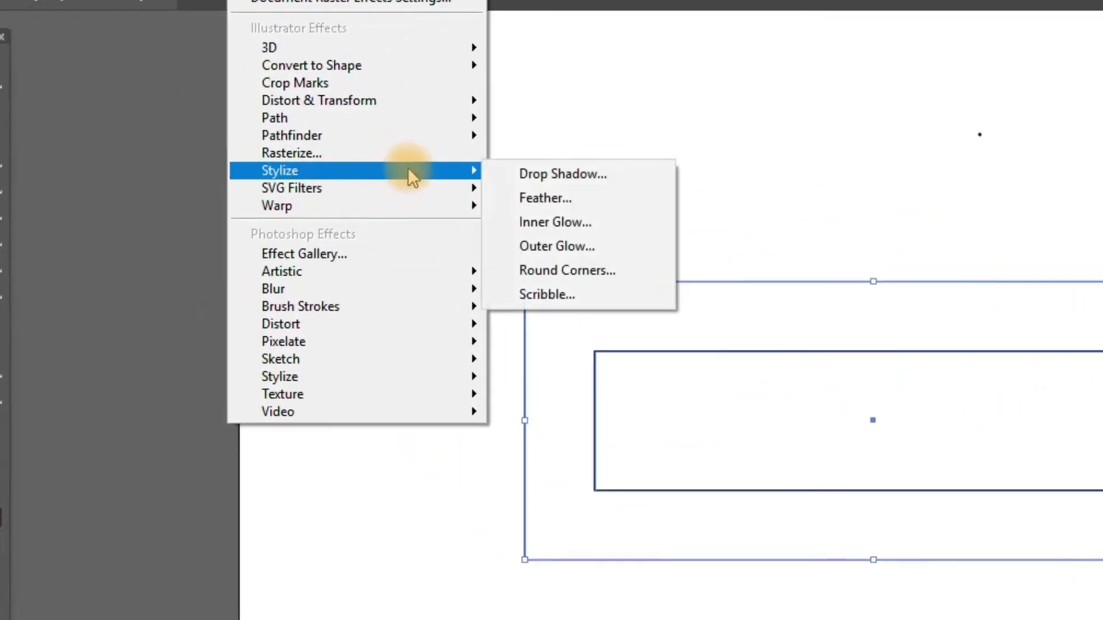
click(725, 318)
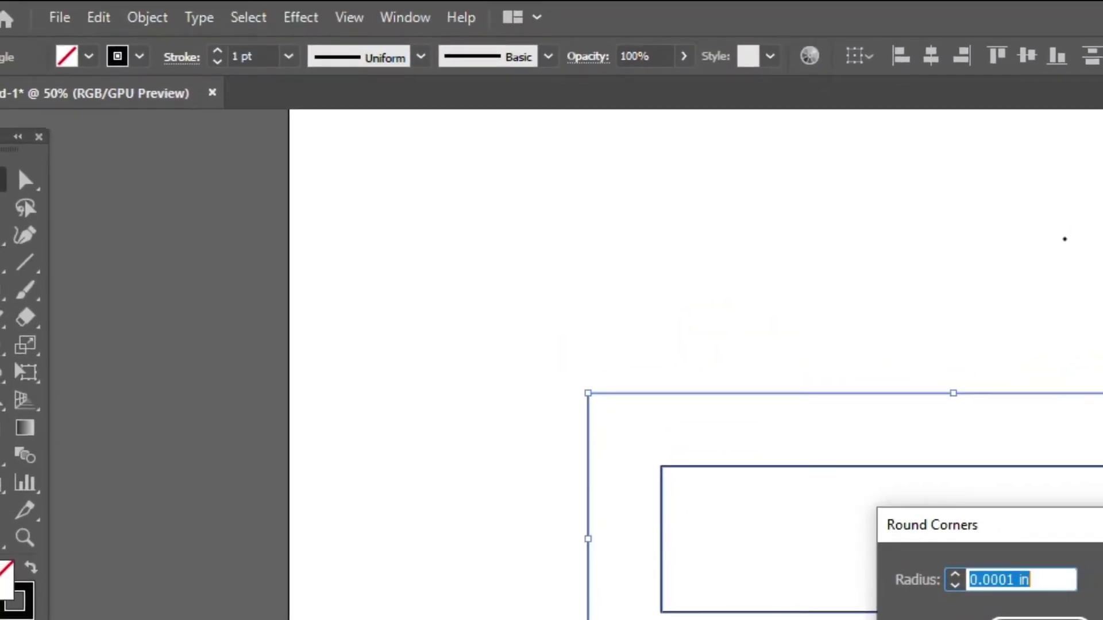
text(2)
key(Tab)
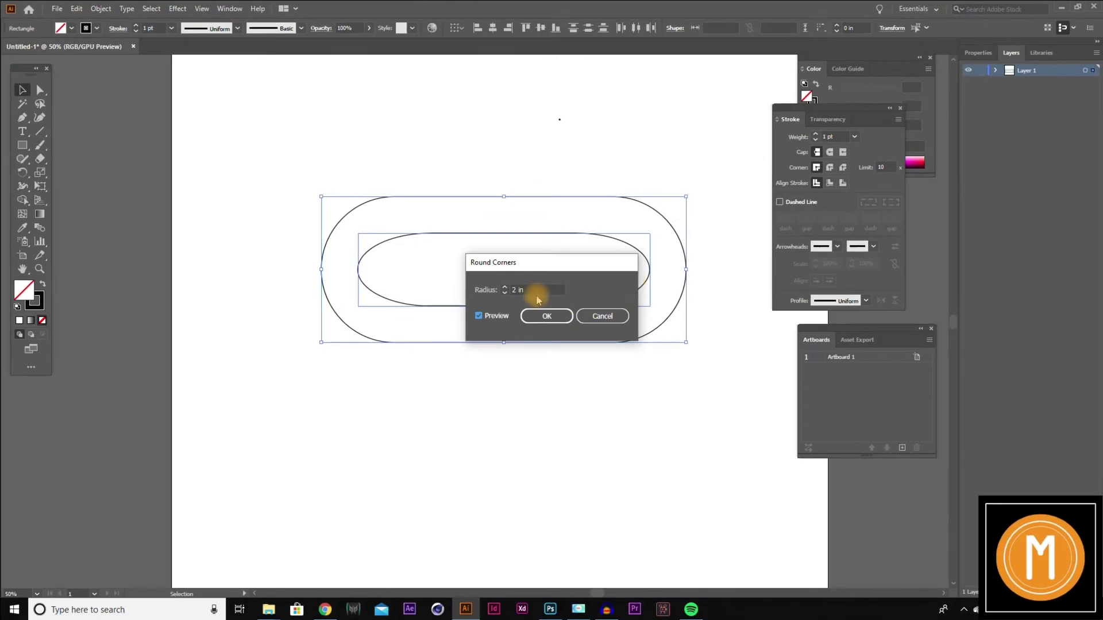
Try corner radii of 1 in and 0.5 in in the Round Corners preview
drag(610, 334, 553, 336)
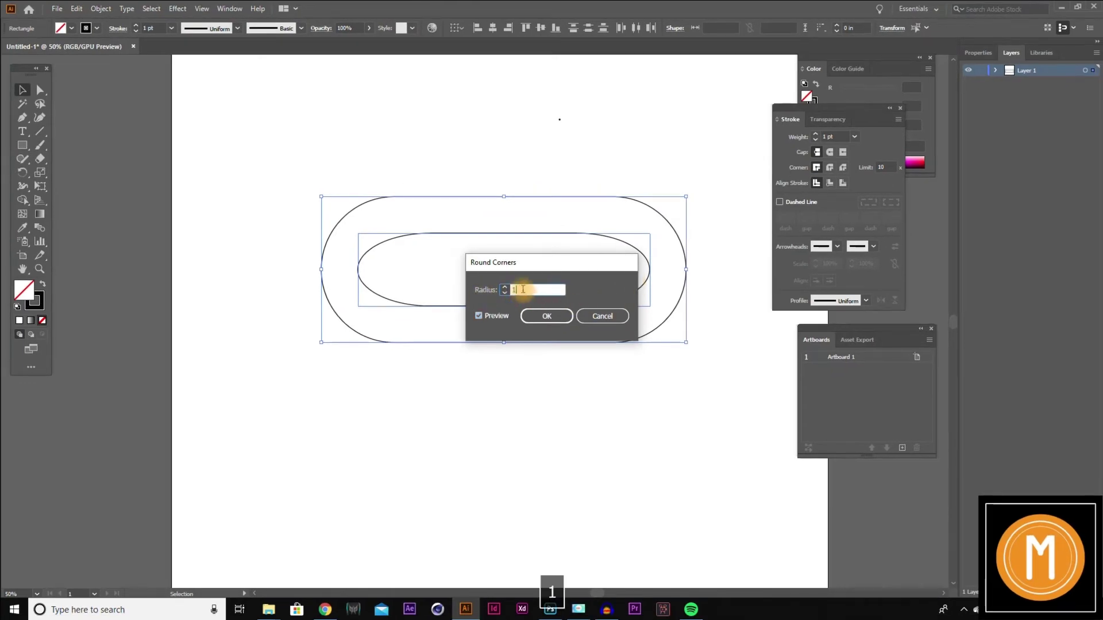
key(Tab)
click(528, 288)
text(.)
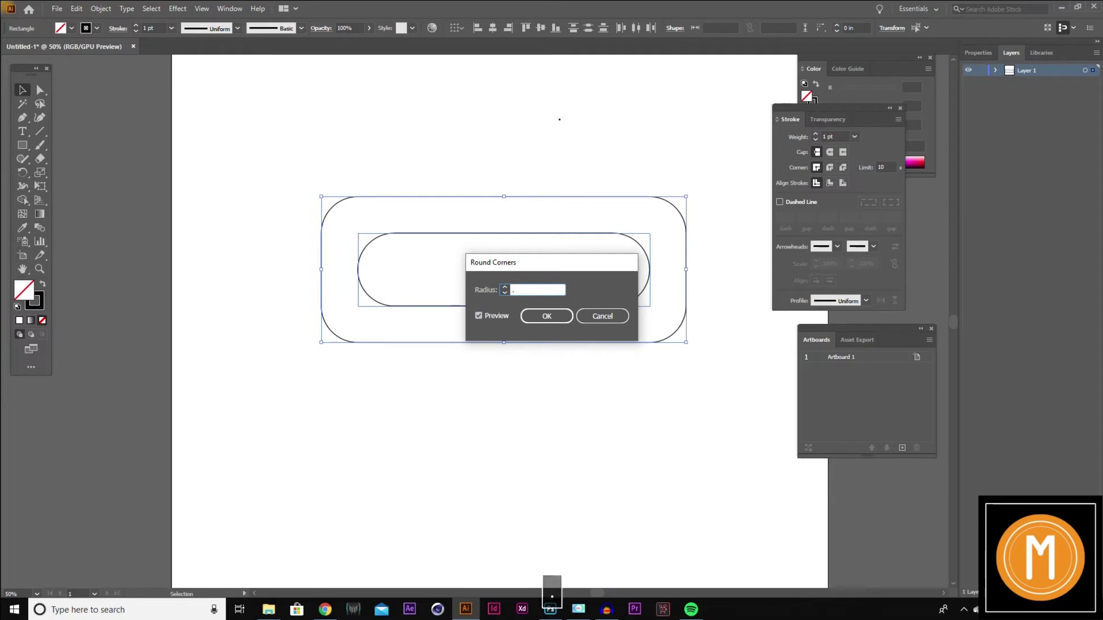
text(5)
key(Tab)
Set the corner radius to 0.8 in, apply the effect to both rectangles and deselect them
click(541, 285)
text(.8)
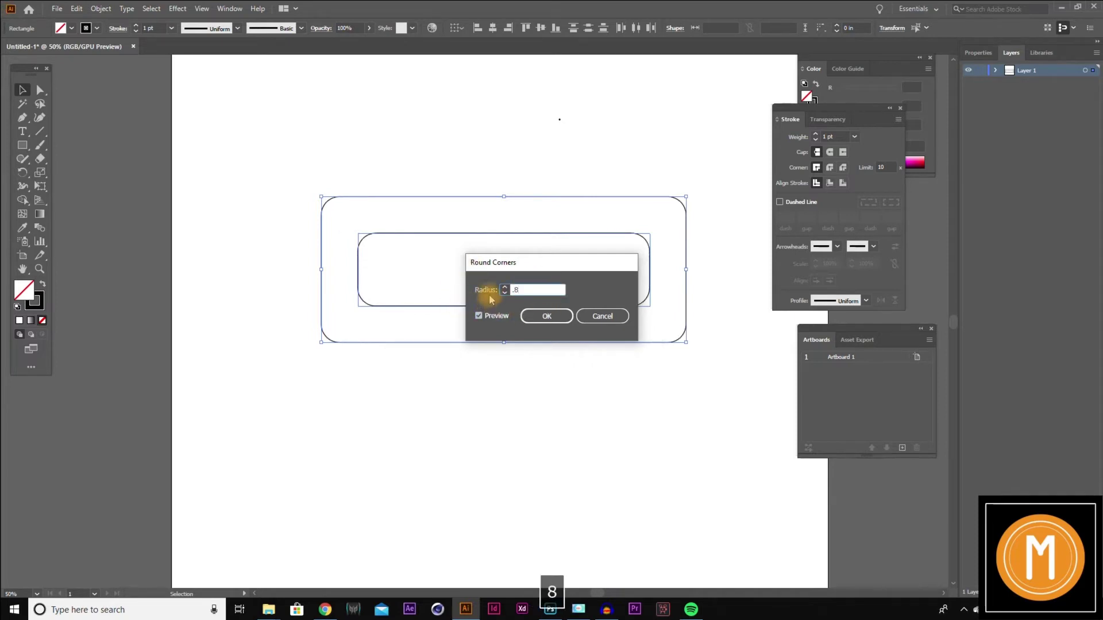
key(Tab)
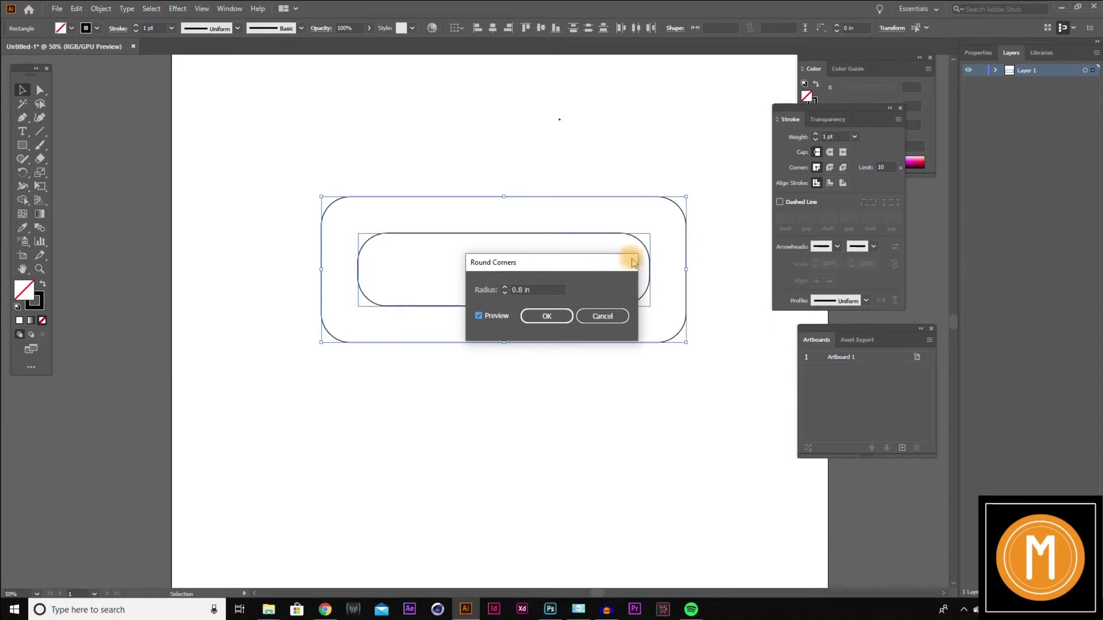
click(562, 318)
click(586, 122)
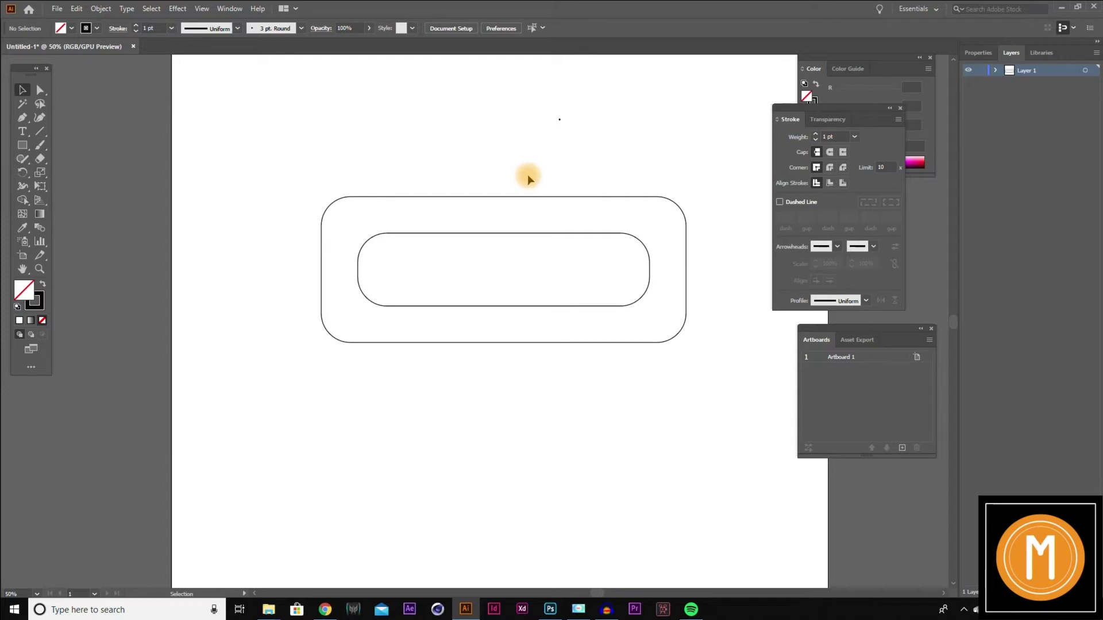
Make an enlarged copy of the inner rounded rectangle, sized between the inner and outer outlines
ctrl+click(538, 238)
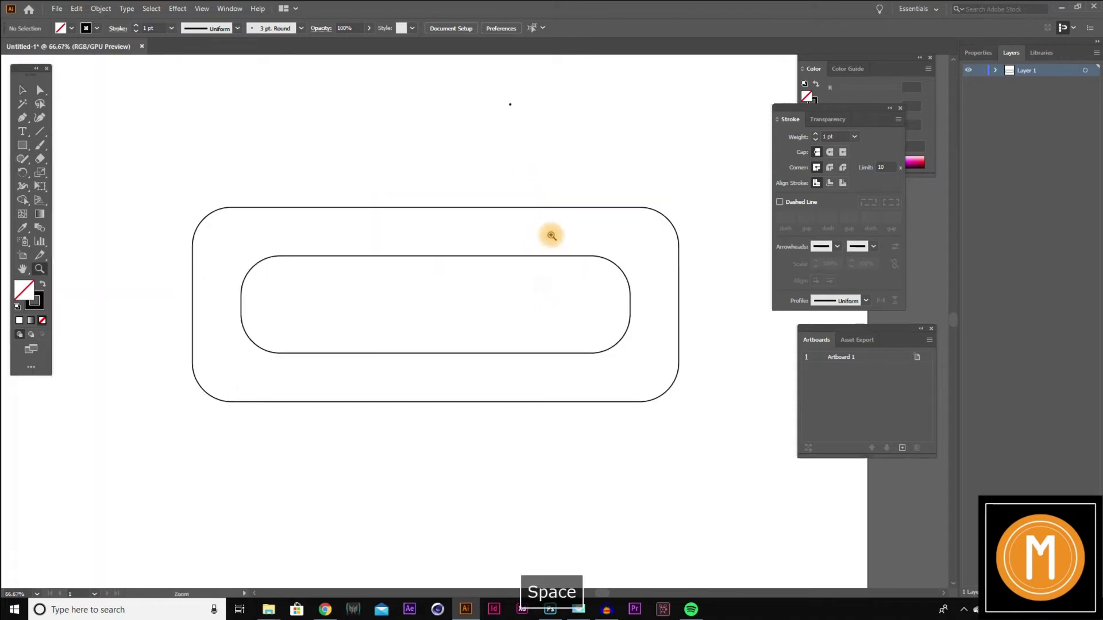
click(22, 90)
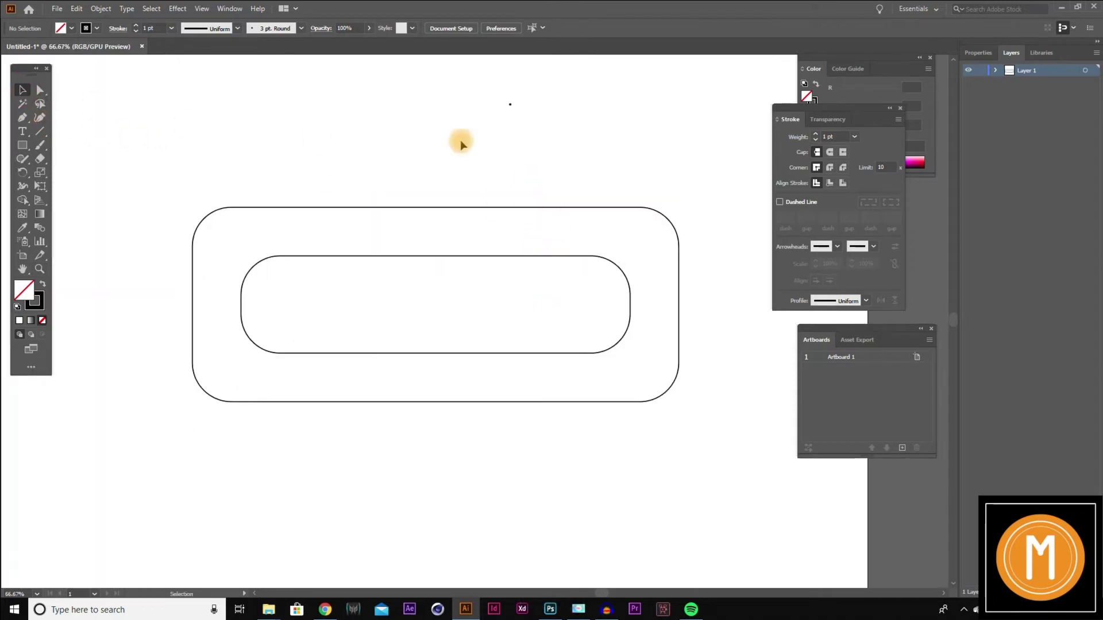
click(466, 257)
click(466, 257)
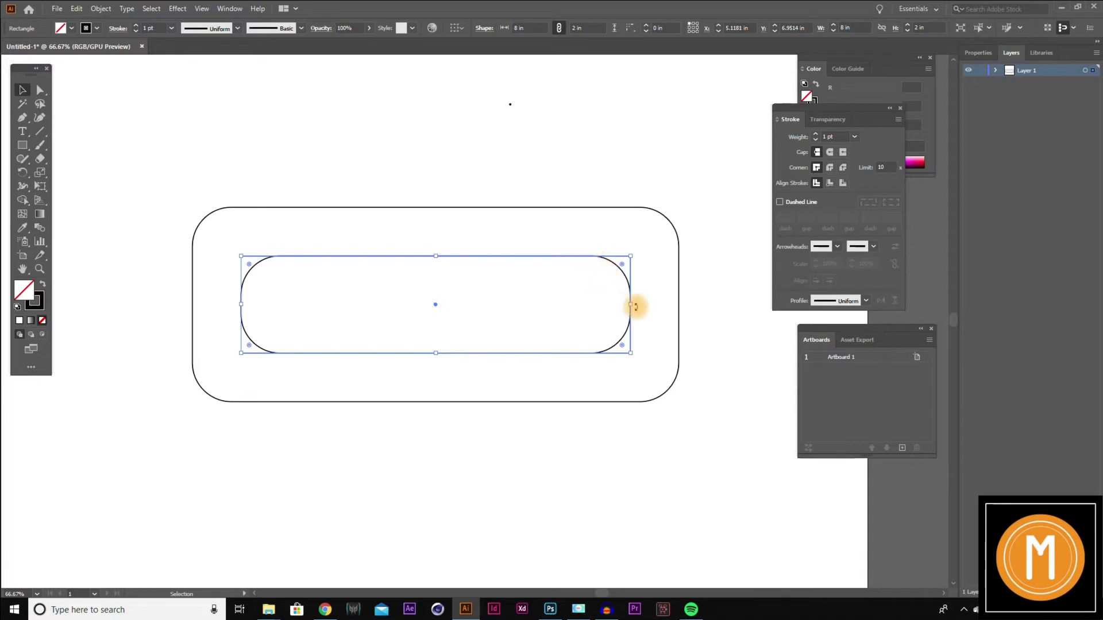
drag(620, 343, 659, 327)
Isolate the original 8 by 2 in inner rounded rectangle and keep it selected
double_click(626, 333)
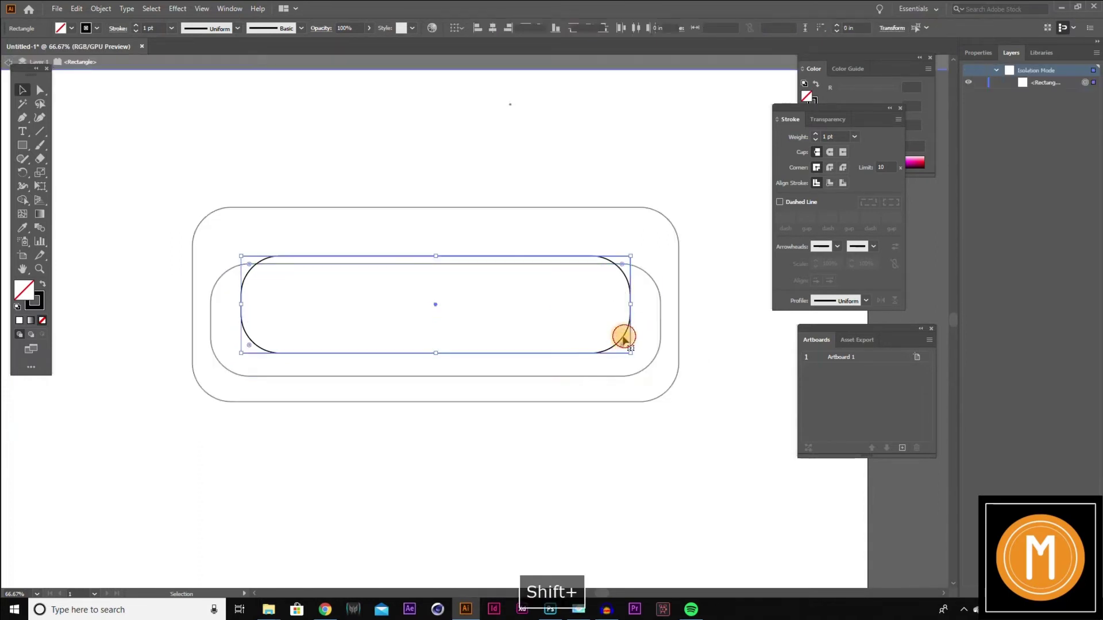
click(549, 231)
click(589, 256)
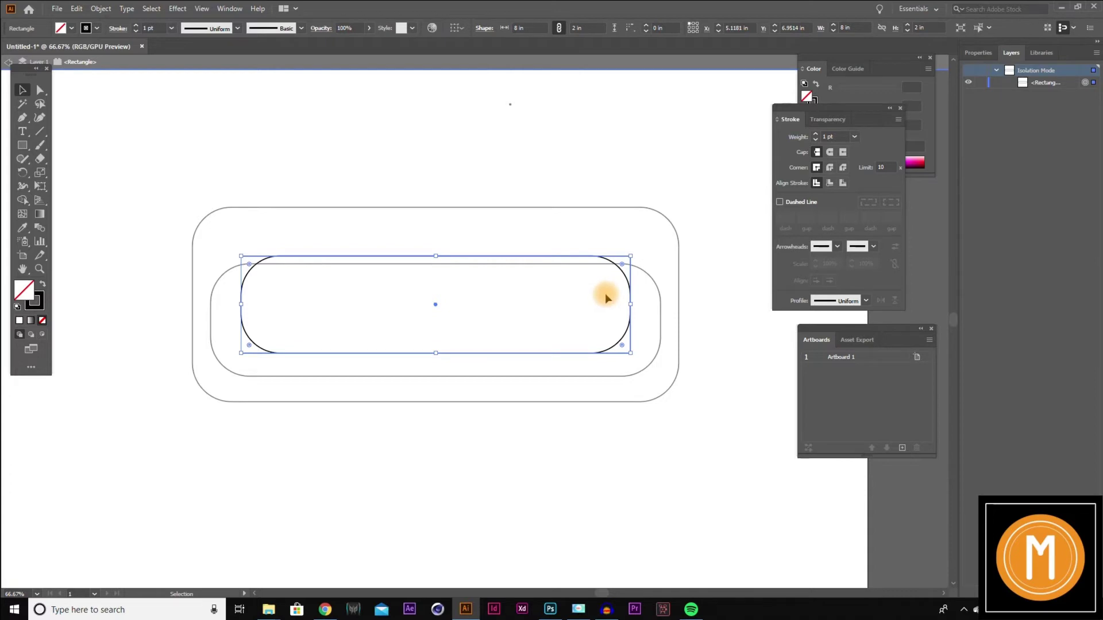
Exit isolation mode and vertically centre the enlarged middle outline on the inner rounded rectangle
key(Escape)
shift+click(661, 312)
click(598, 256)
click(541, 28)
click(697, 148)
Stretch the middle outline's upper and lower edges toward the outer rectangle, to a height of about 3.19 in
click(660, 271)
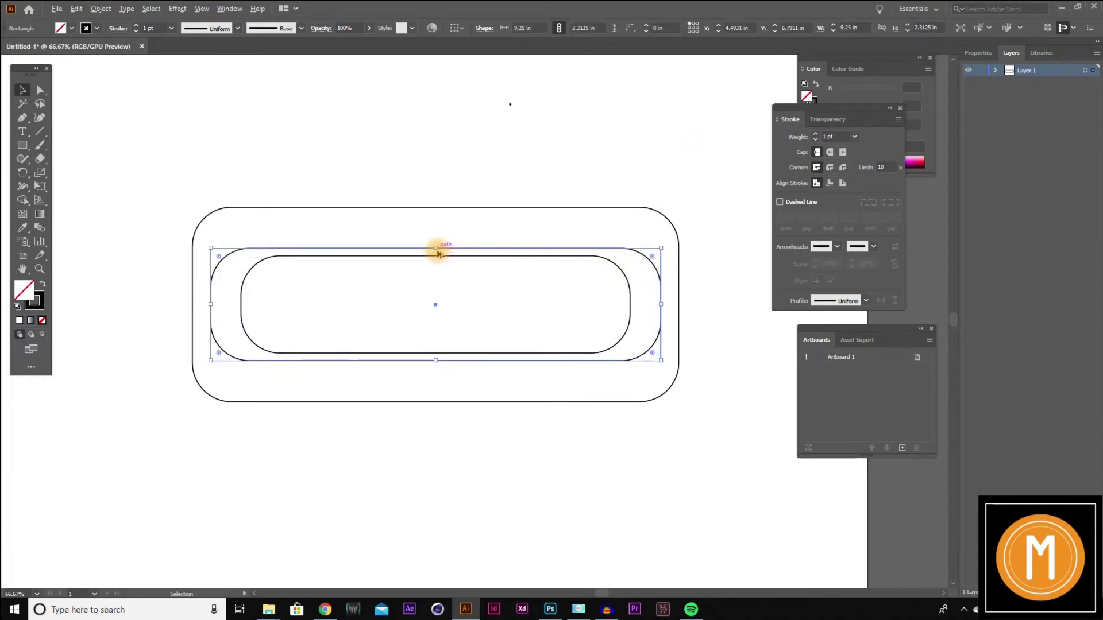
drag(436, 248, 438, 222)
key(ctrl+z)
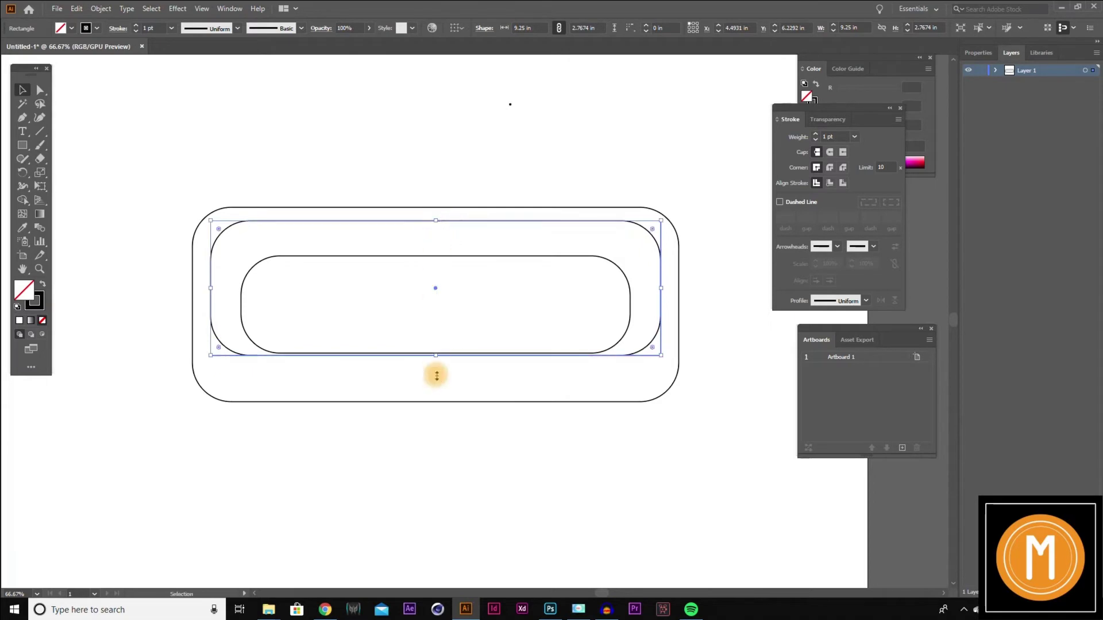
key(super)
click(629, 168)
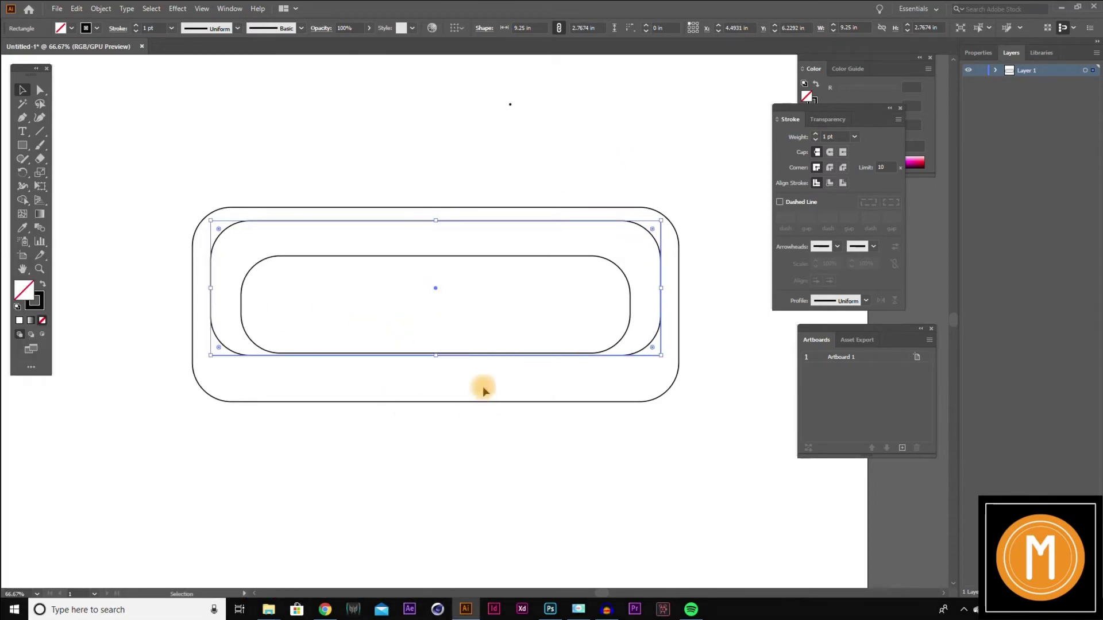
drag(436, 357, 437, 383)
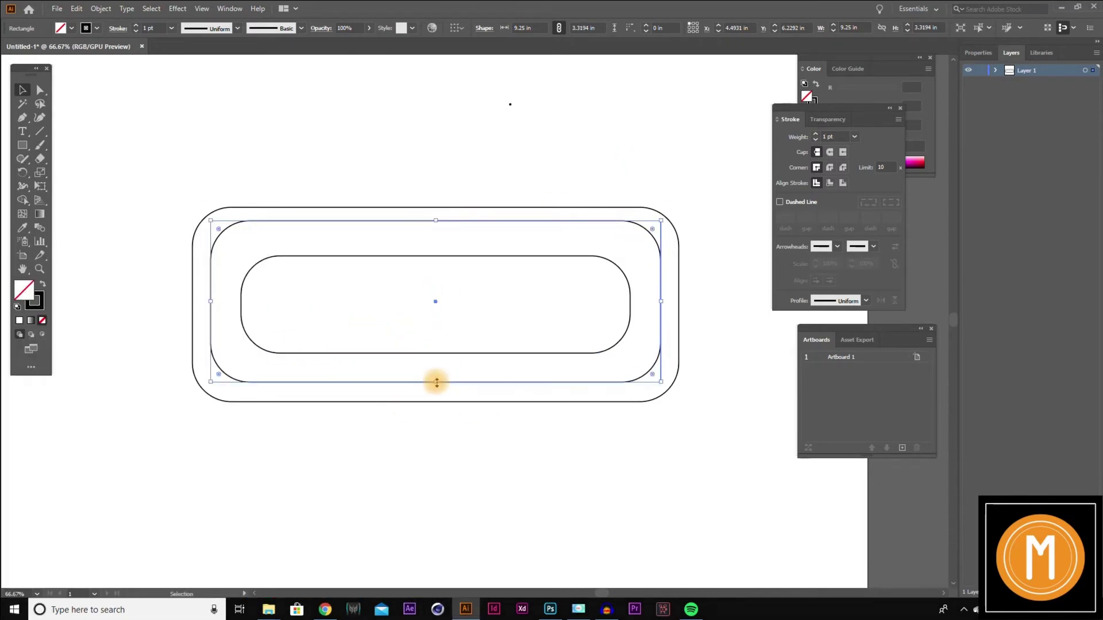
drag(436, 222, 437, 228)
Select the middle outline with the inner rounded rectangle, centre them vertically and deselect
drag(458, 283, 460, 284)
click(463, 256)
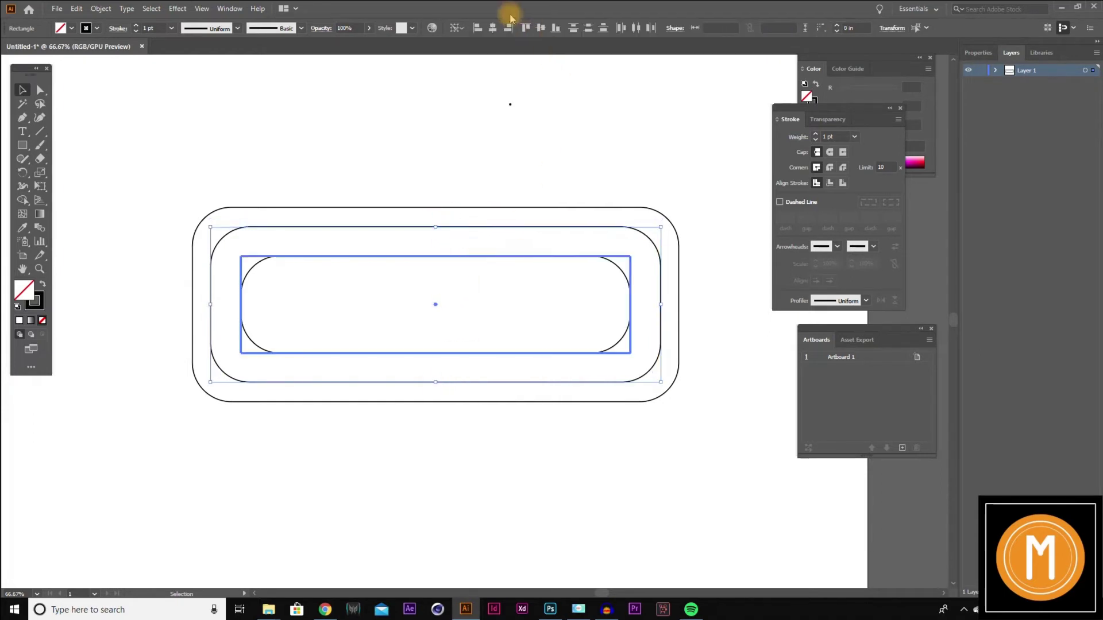
click(598, 148)
Turn on a dashed line for the middle outline's stroke
click(660, 246)
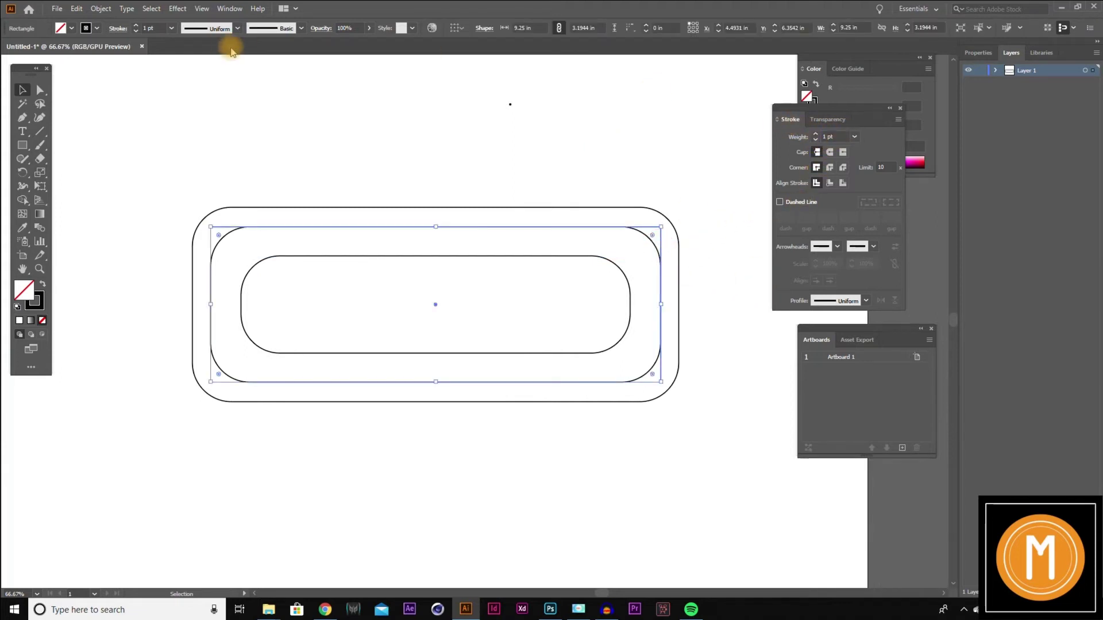
click(230, 8)
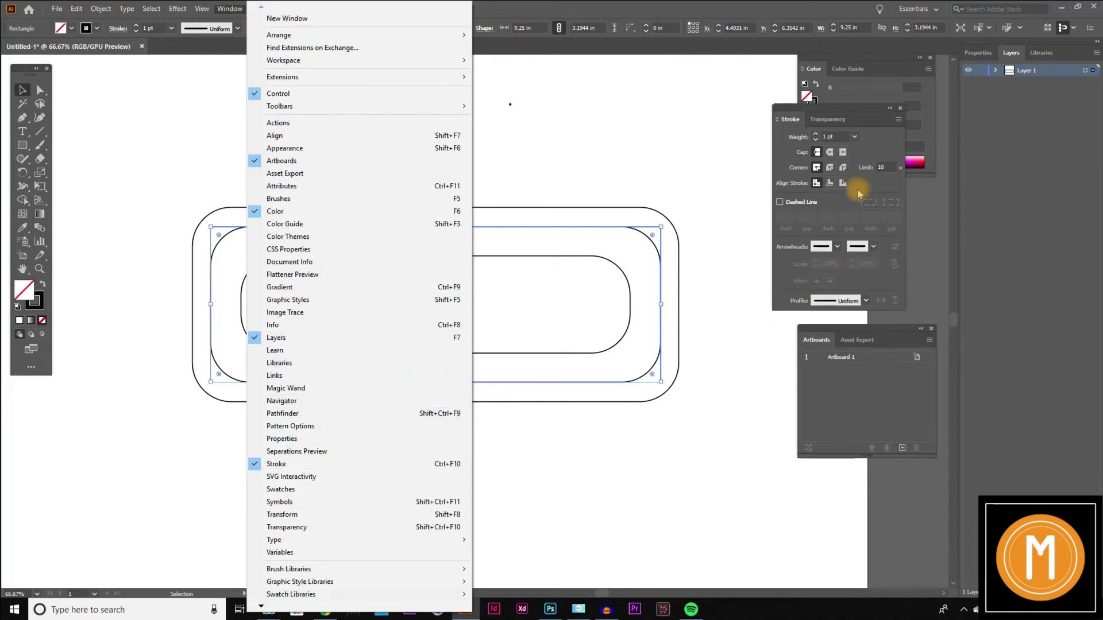
click(875, 137)
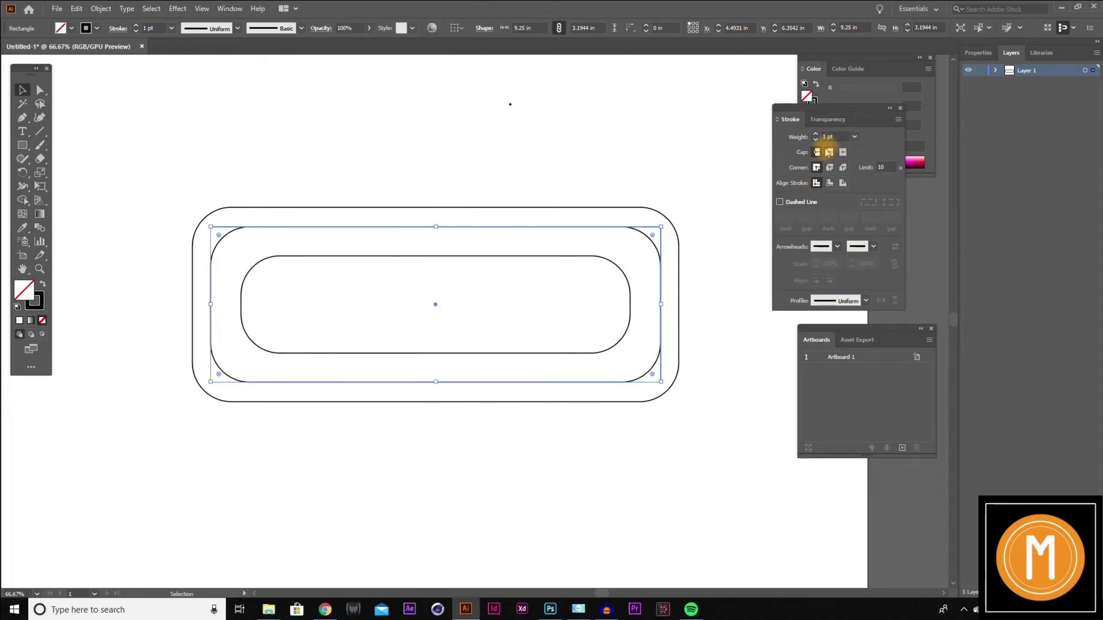
click(781, 203)
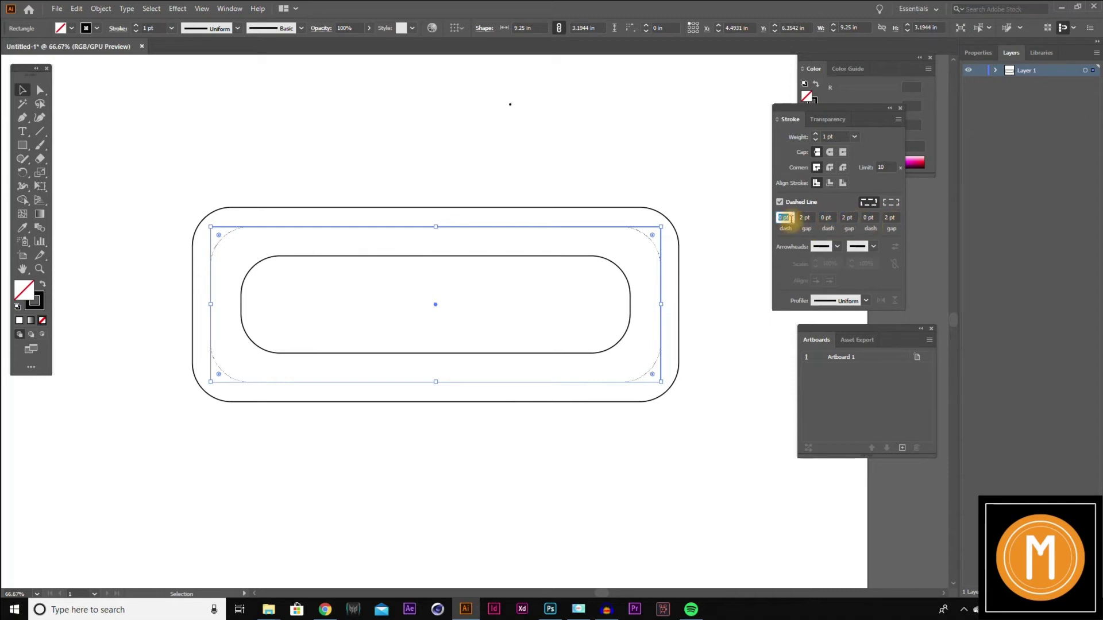
Try first dash lengths of 2 pt and 1 pt on the middle outline's stroke
click(435, 216)
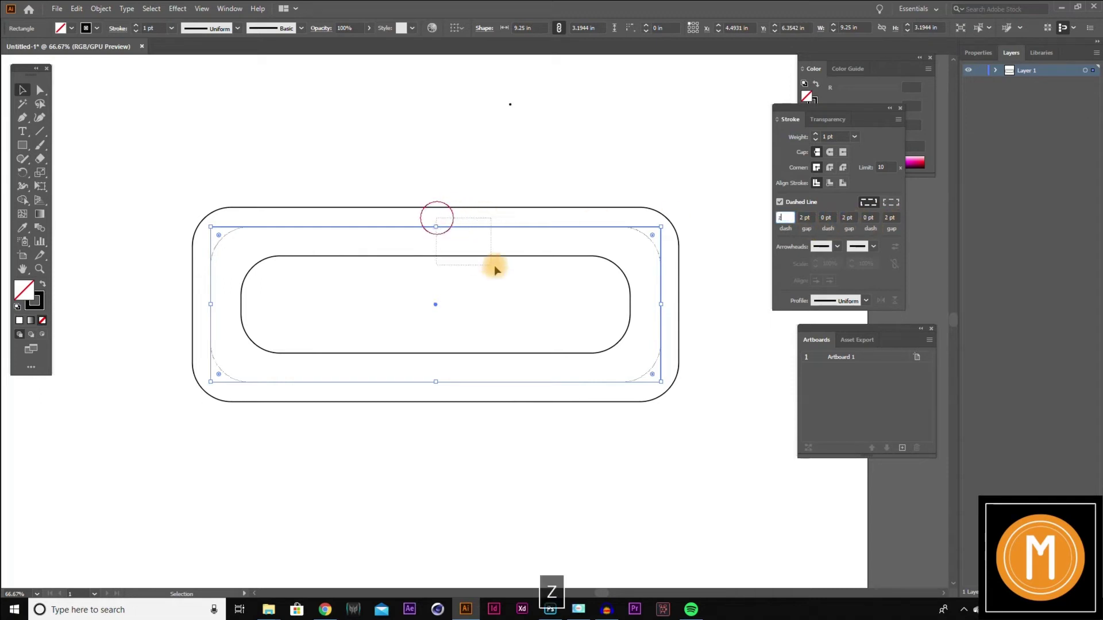
key(z)
drag(435, 218, 832, 422)
drag(608, 315, 660, 359)
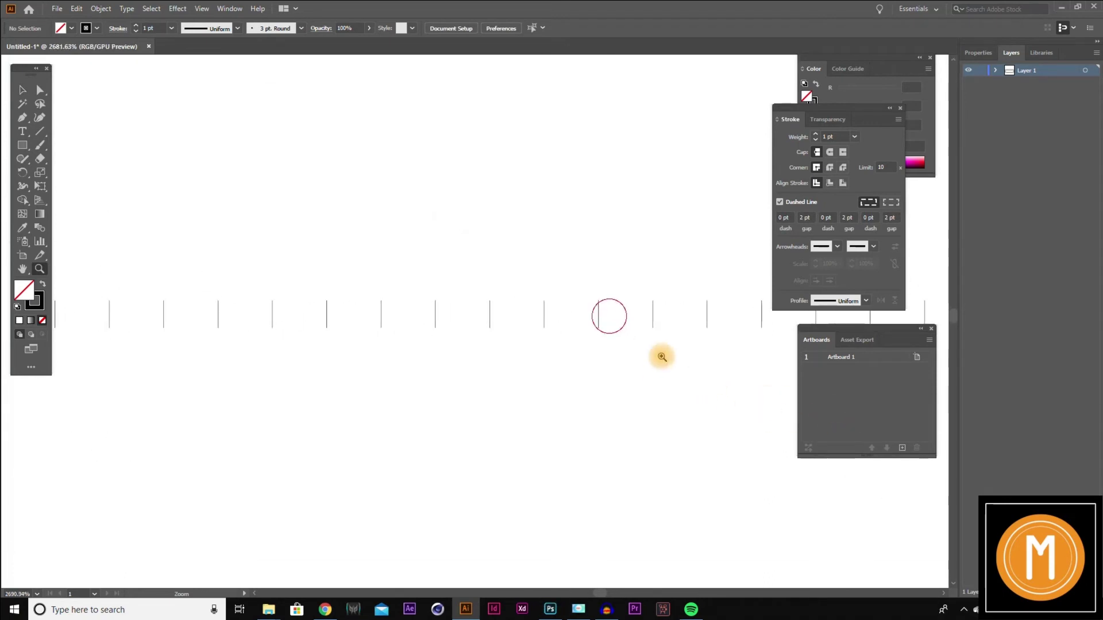
key(v)
click(725, 314)
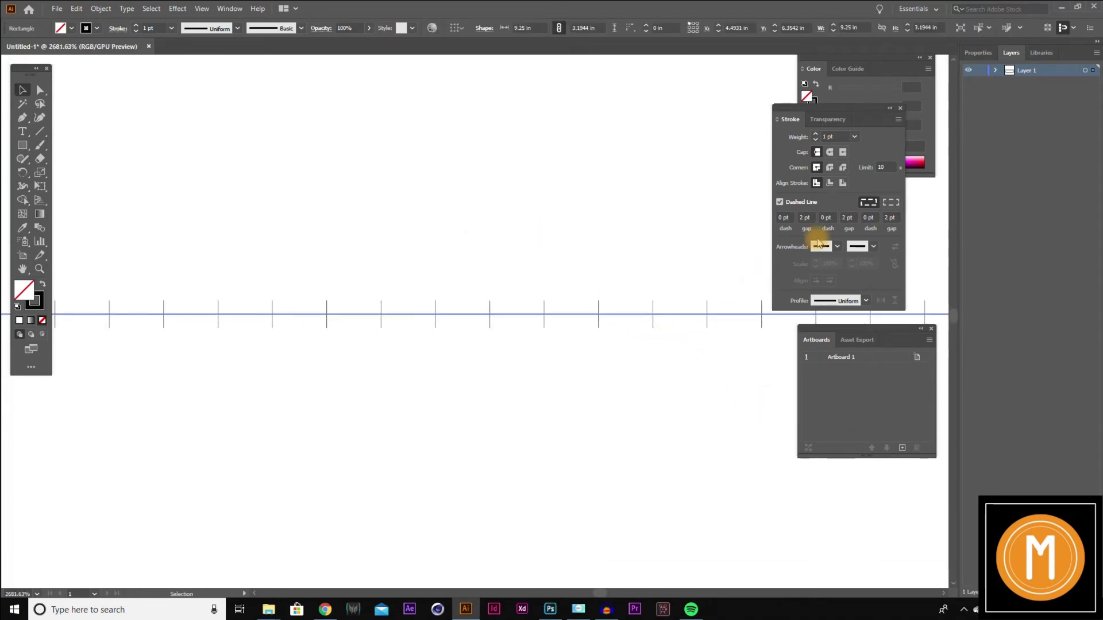
click(784, 218)
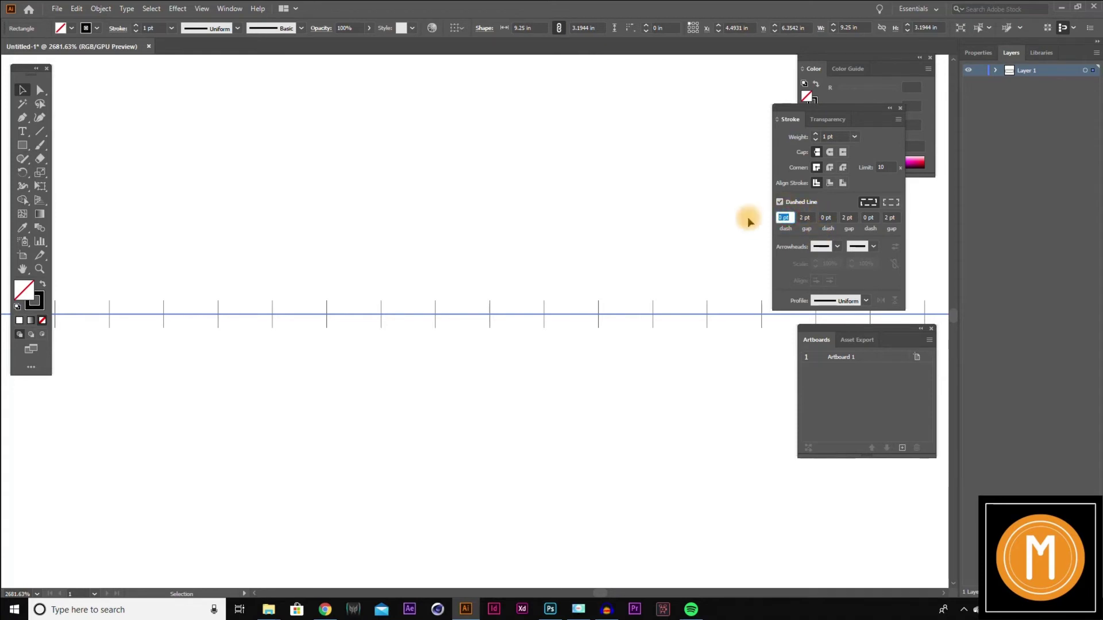
text(2)
key(Tab)
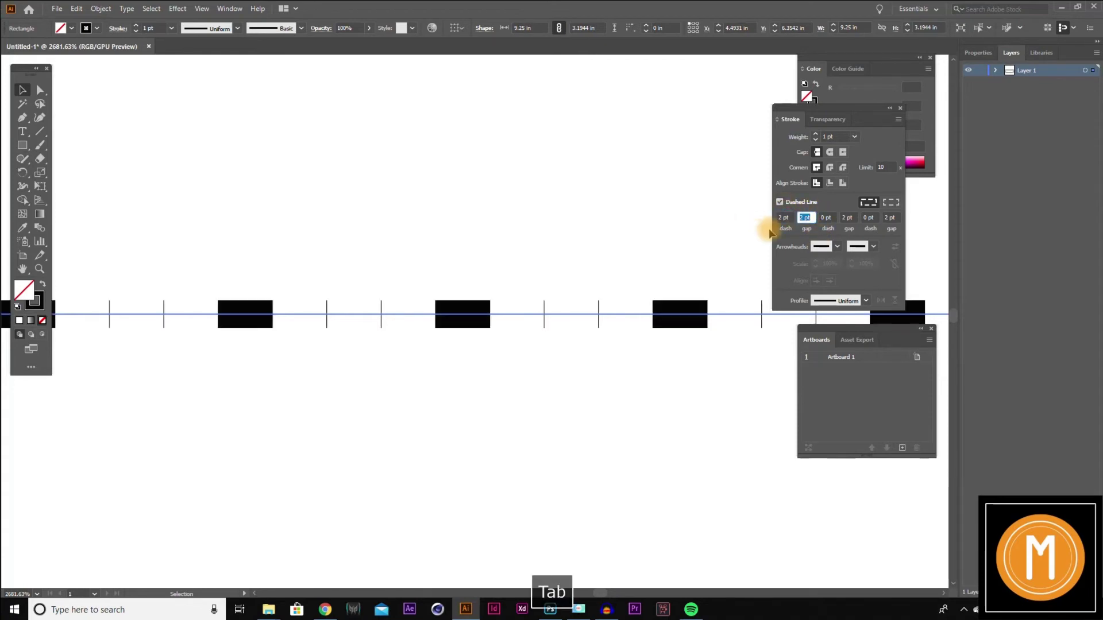
click(784, 217)
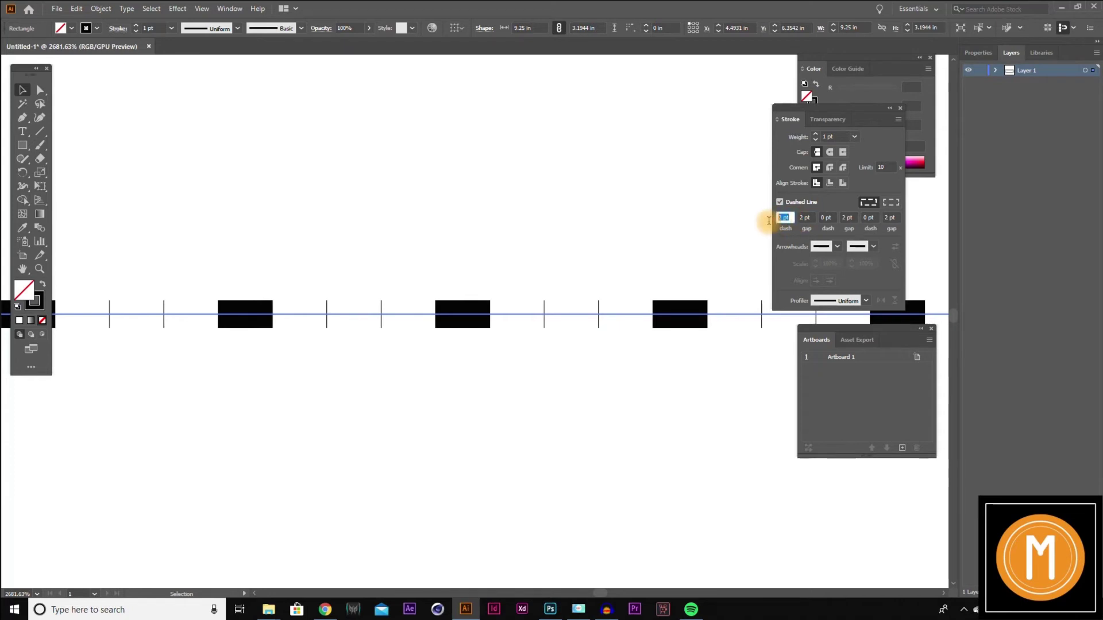
text(1)
key(Tab)
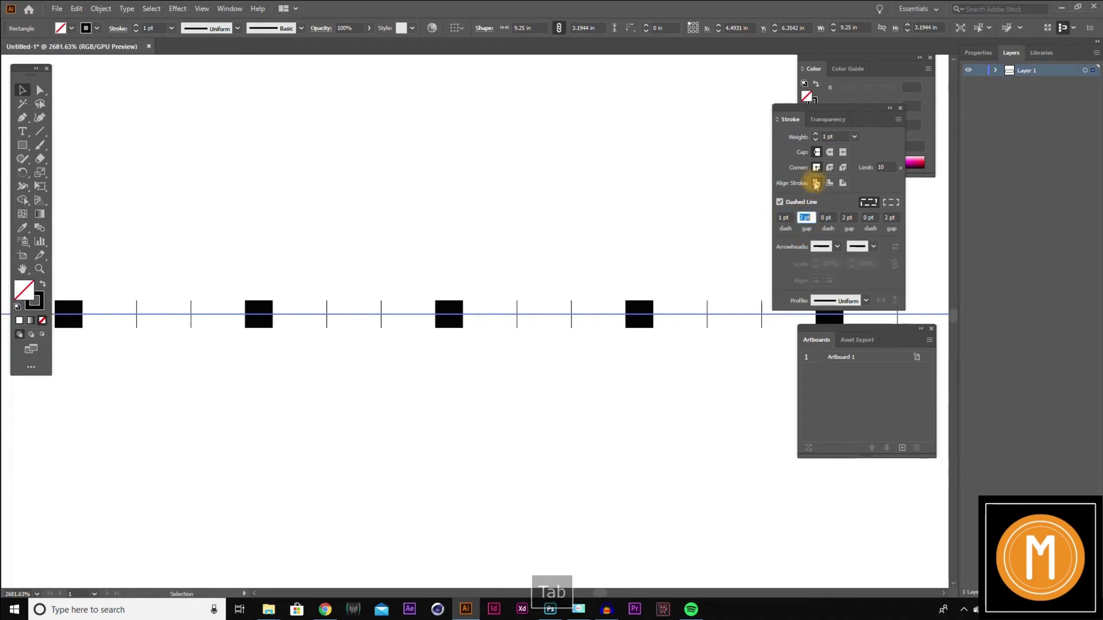
Give the middle outline's dashes round caps and set the first dash length to 0 pt
click(830, 153)
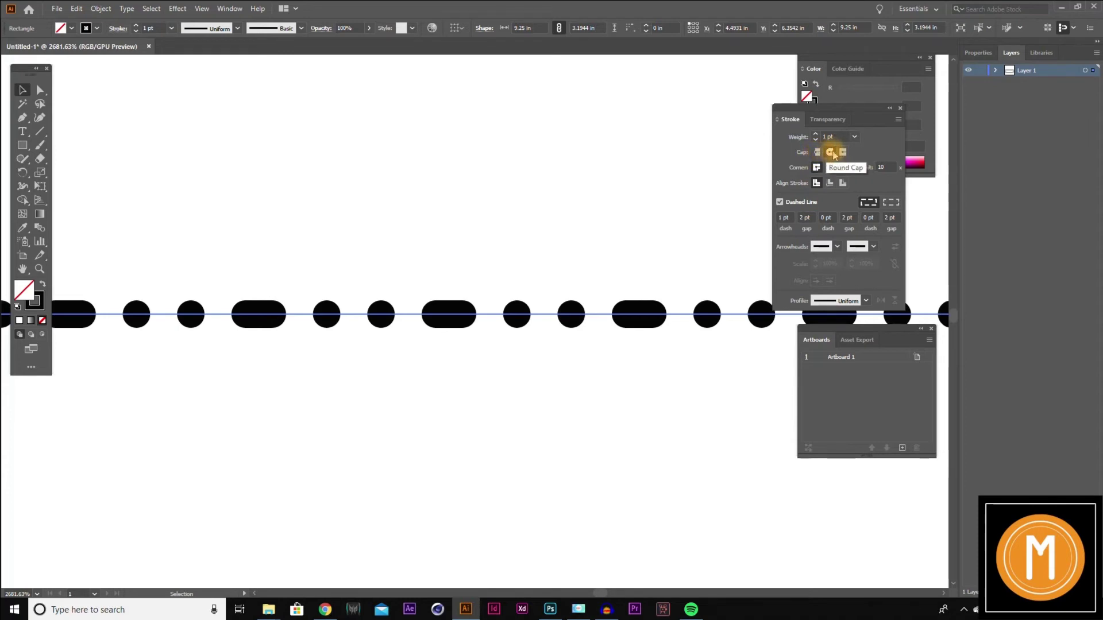
click(817, 152)
click(829, 152)
click(785, 218)
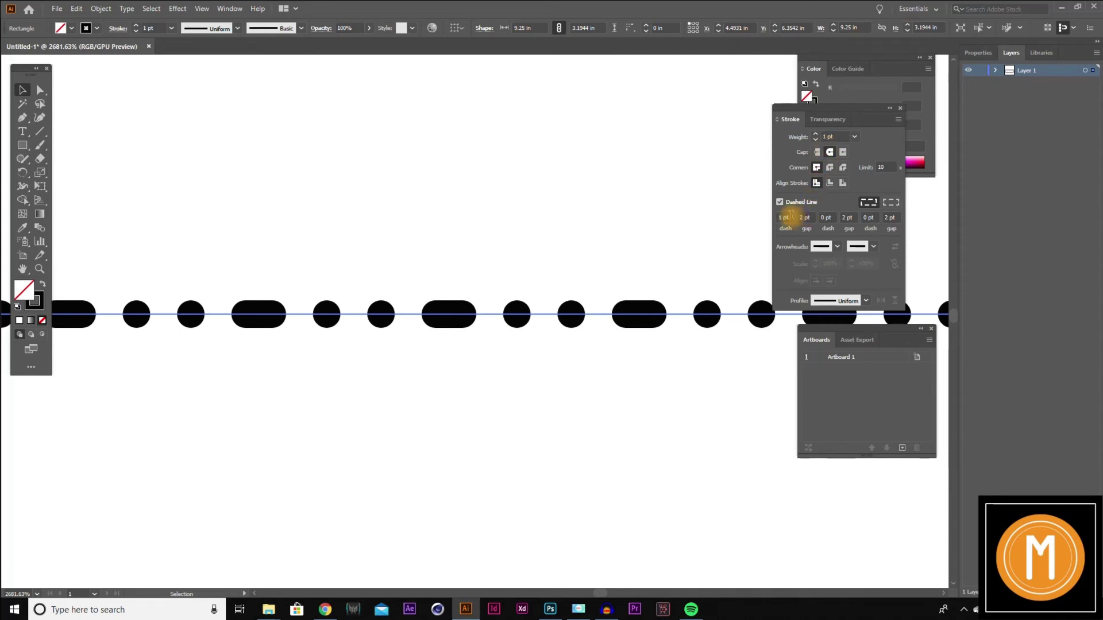
key(Tab)
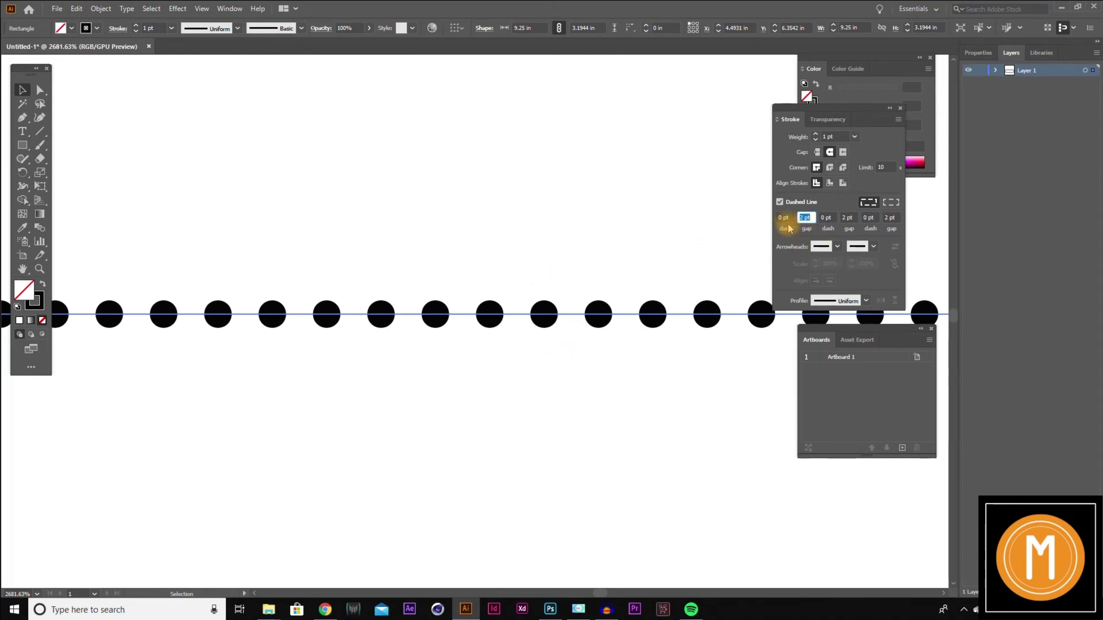
Try a spacing of 1 pt in all three gaps of the middle outline's dash pattern
text(1)
key(Tab)
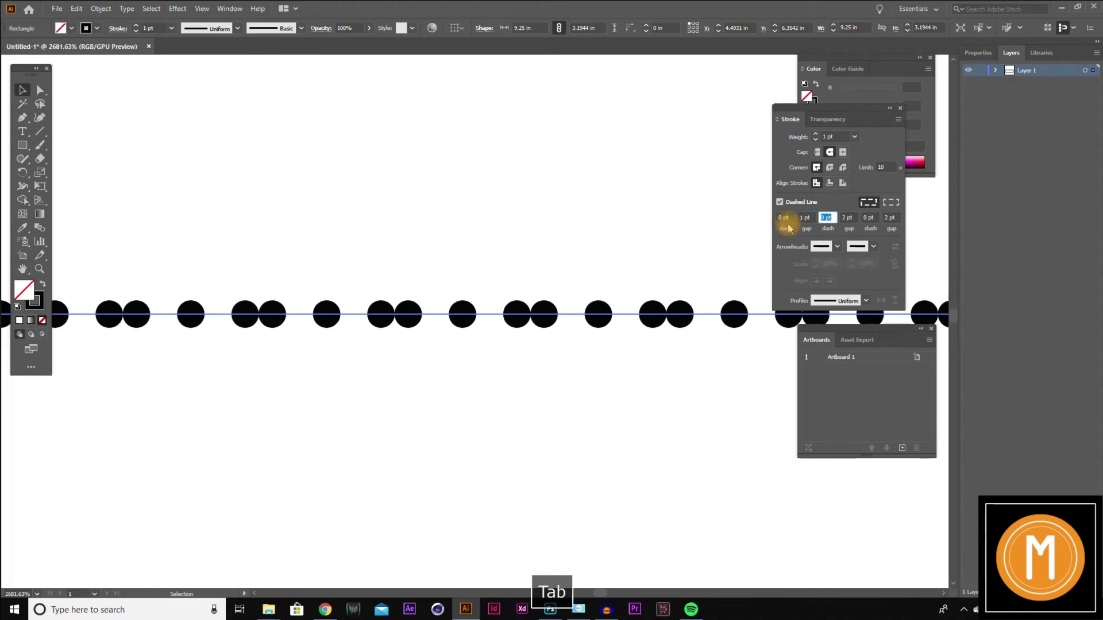
key(Tab)
text(1)
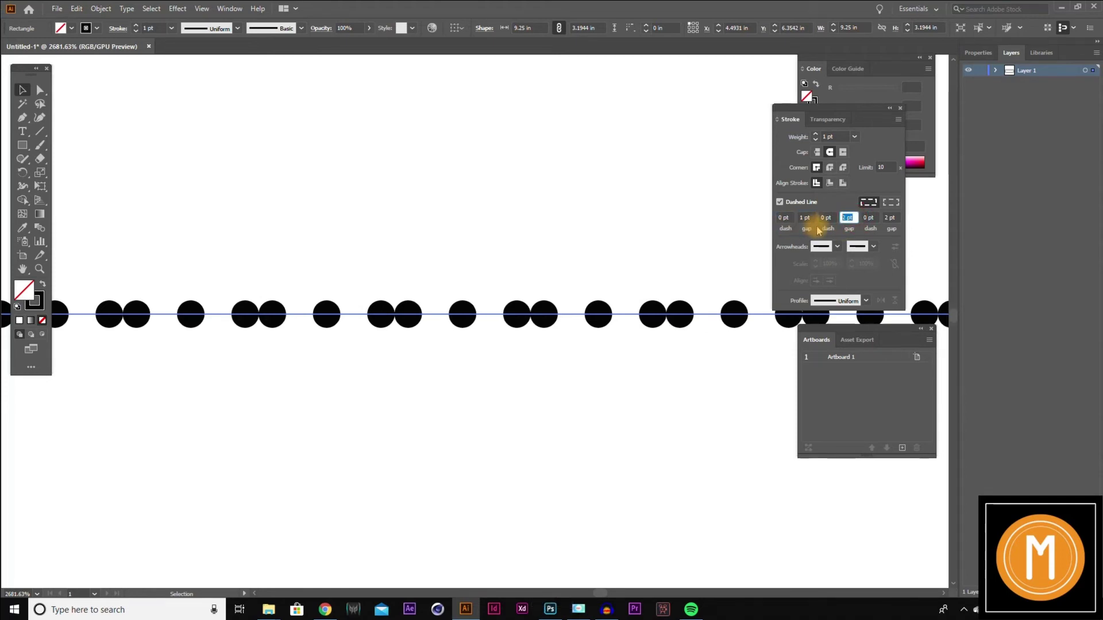
key(Tab)
key(Tab)
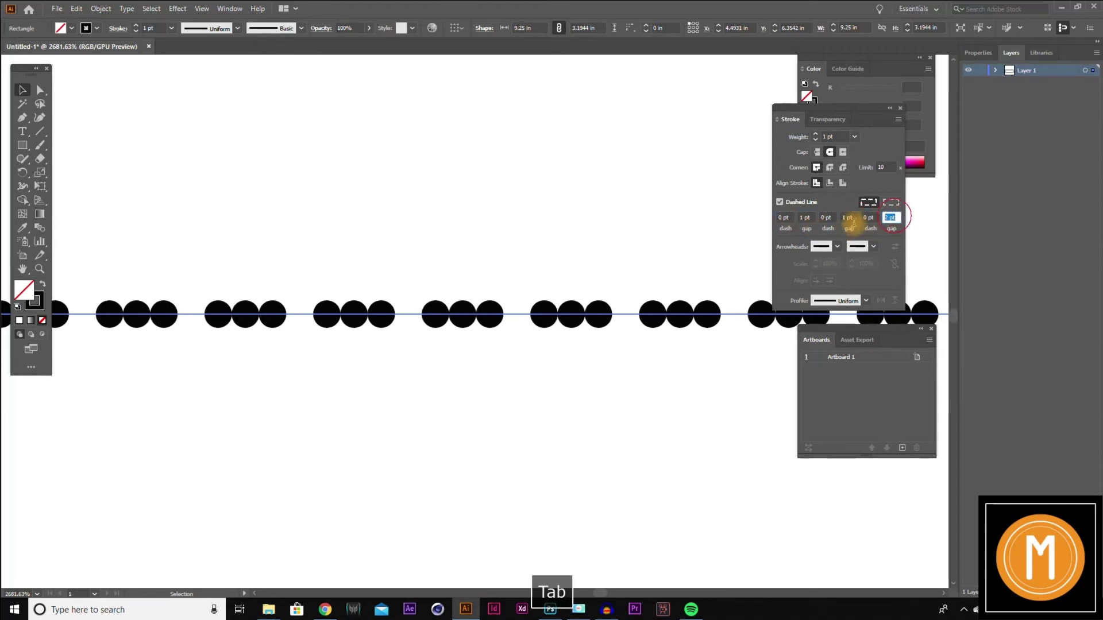
text(1)
key(Tab)
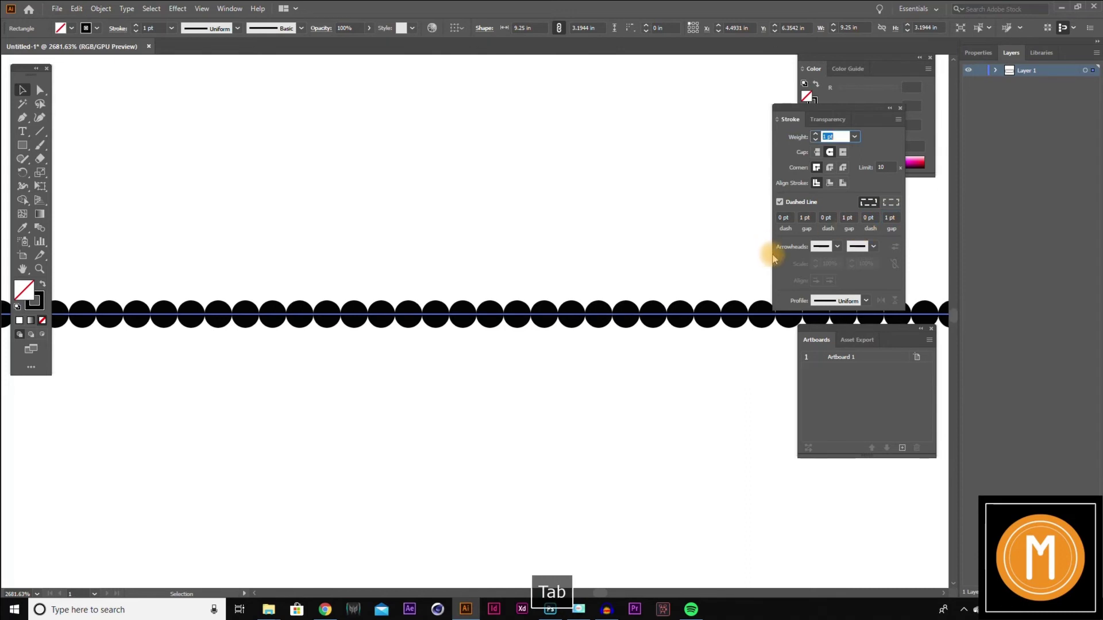
Set all three gaps of the middle outline's dash pattern to 1.5 pt and deselect the outline
click(805, 218)
text(1.5)
key(Tab)
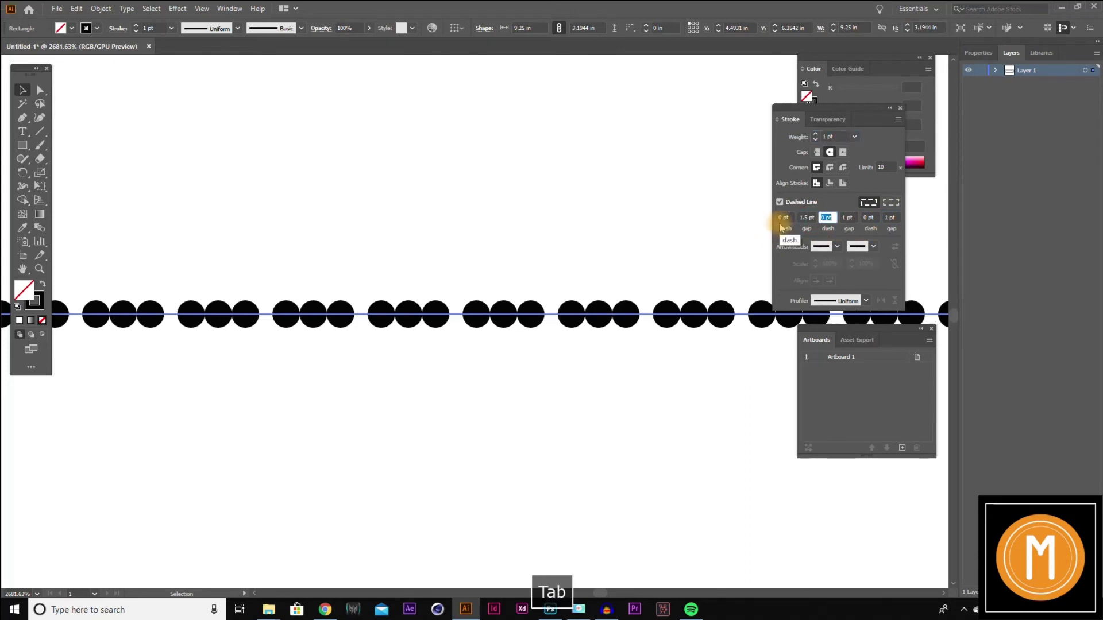
key(Tab)
text(1.5)
key(Tab)
key(Tab)
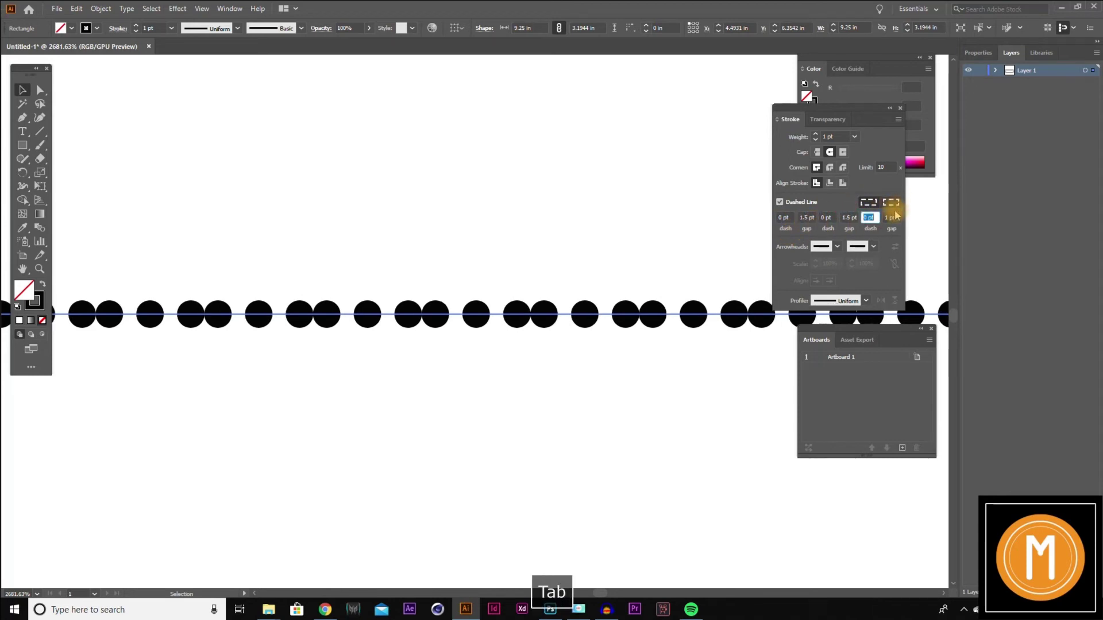
text(1.5)
key(Tab)
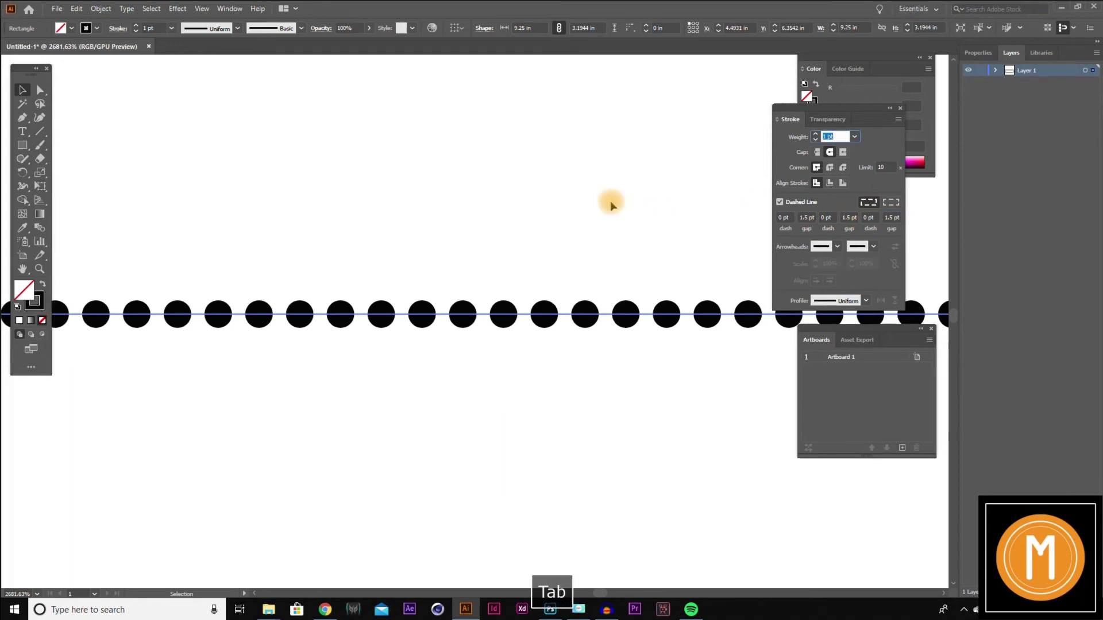
click(580, 251)
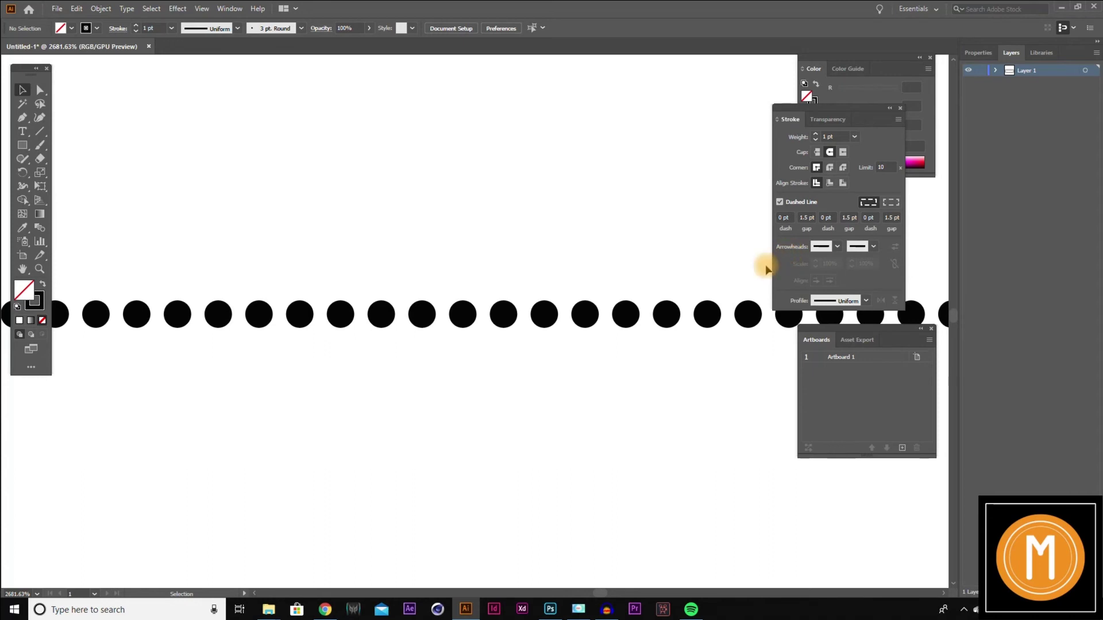
Examine the dotted middle outline on the whole artboard and close up near its upper edge
key(ctrl+0)
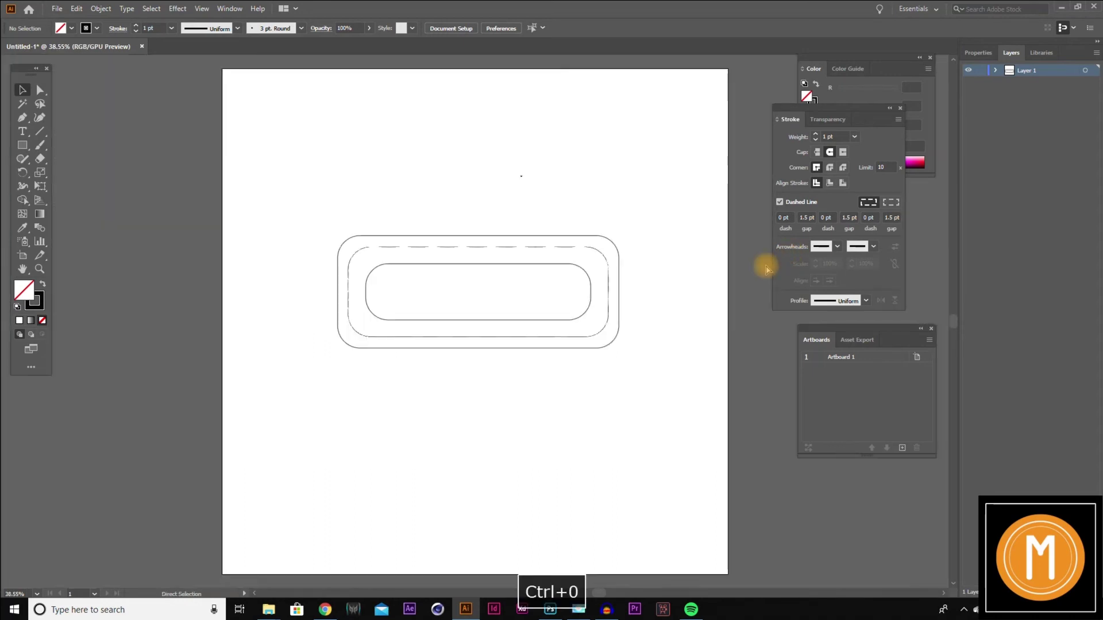
key(ctrl+minus)
key(ctrl+space)
drag(335, 262, 707, 429)
drag(705, 428, 555, 368)
key(space)
drag(707, 362, 122, 147)
drag(686, 320, 161, 115)
drag(437, 237, 381, 215)
drag(357, 91, 468, 188)
key(v)
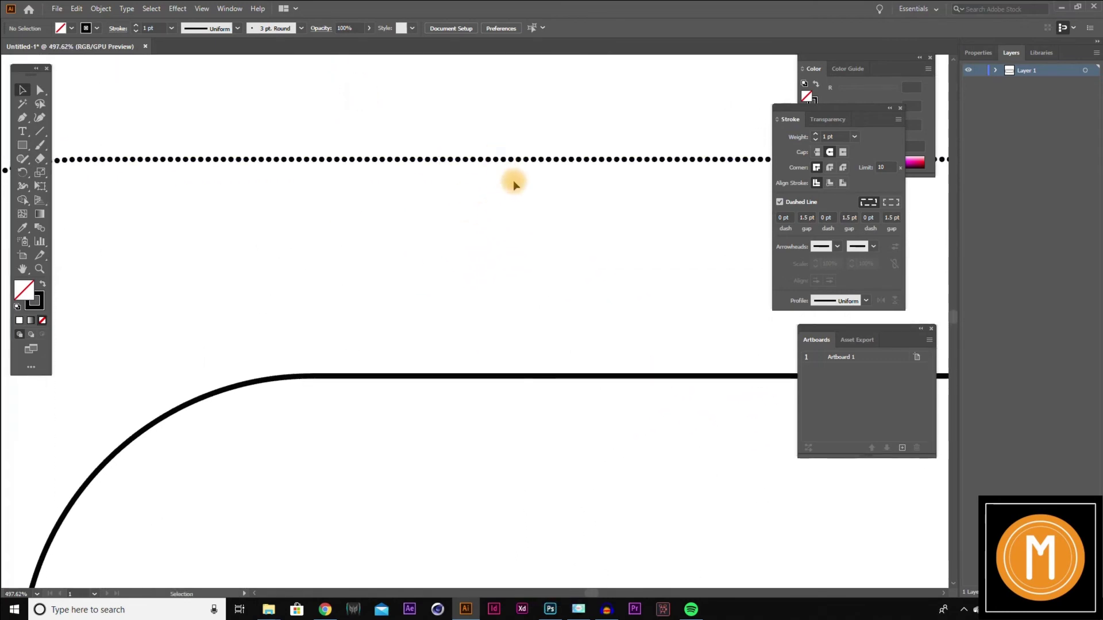
Try 2 pt for all three dash lengths with nothing selected, and select the dotted middle outline
click(784, 218)
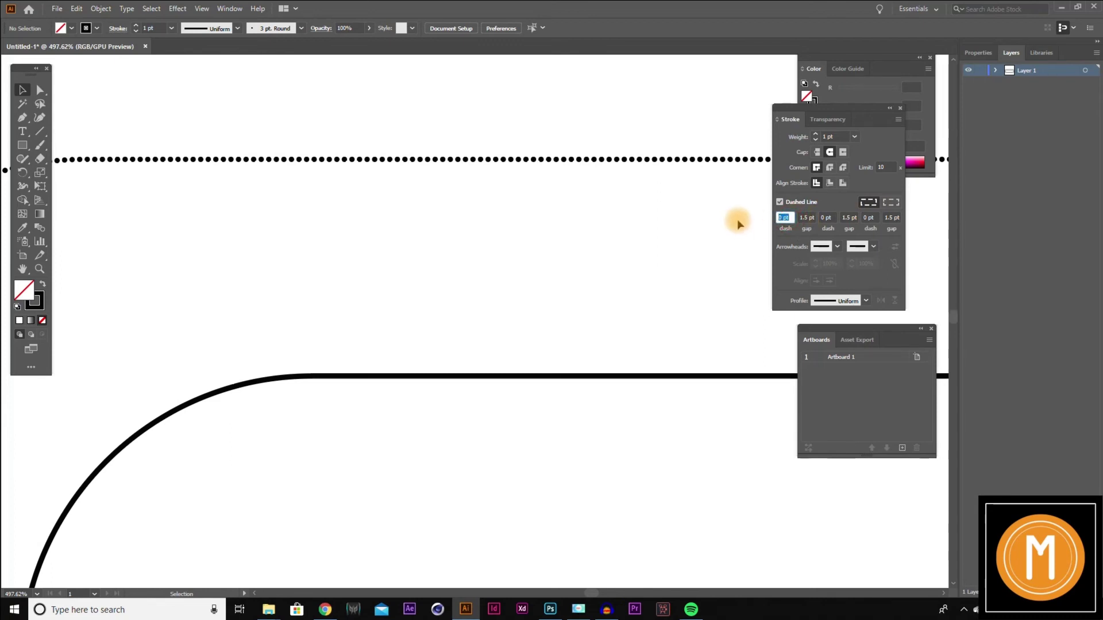
text(2)
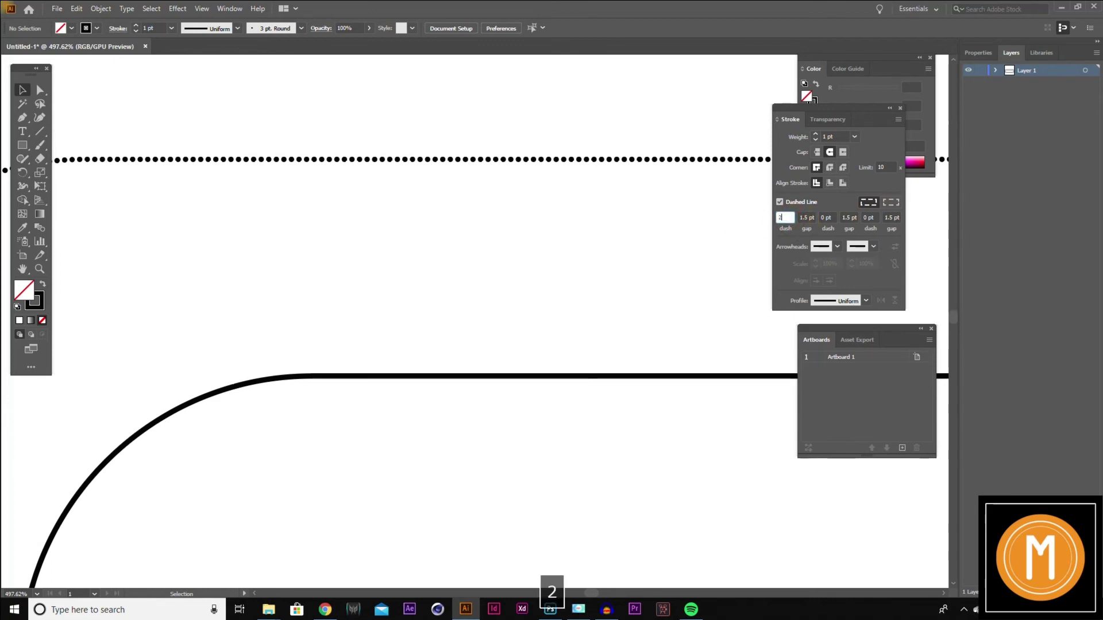
key(Tab)
click(827, 223)
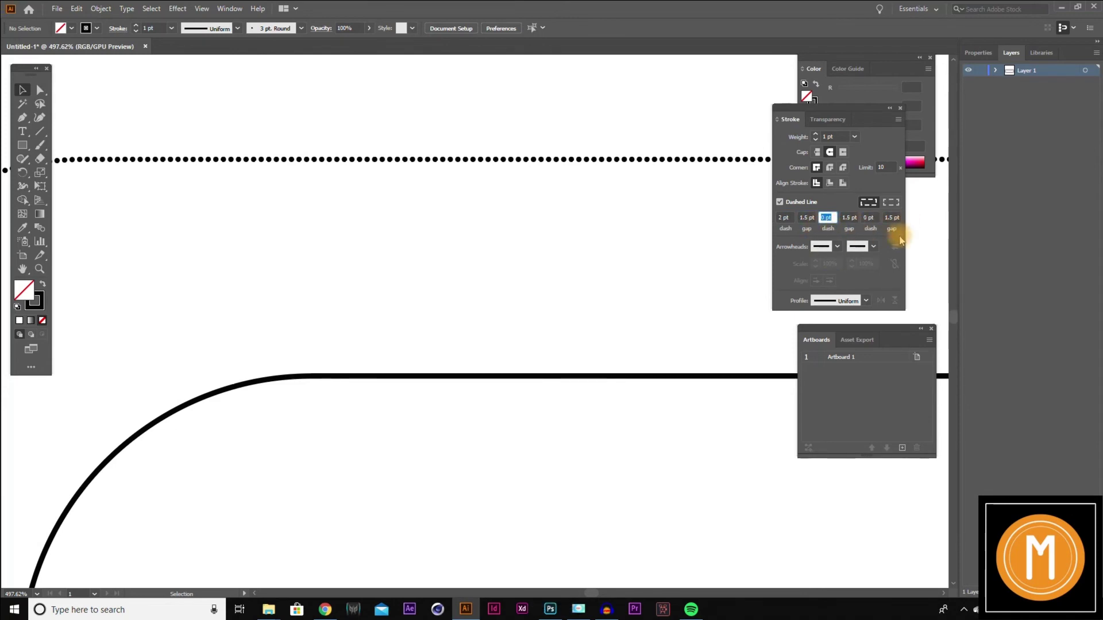
text(2)
key(Tab)
key(Tab)
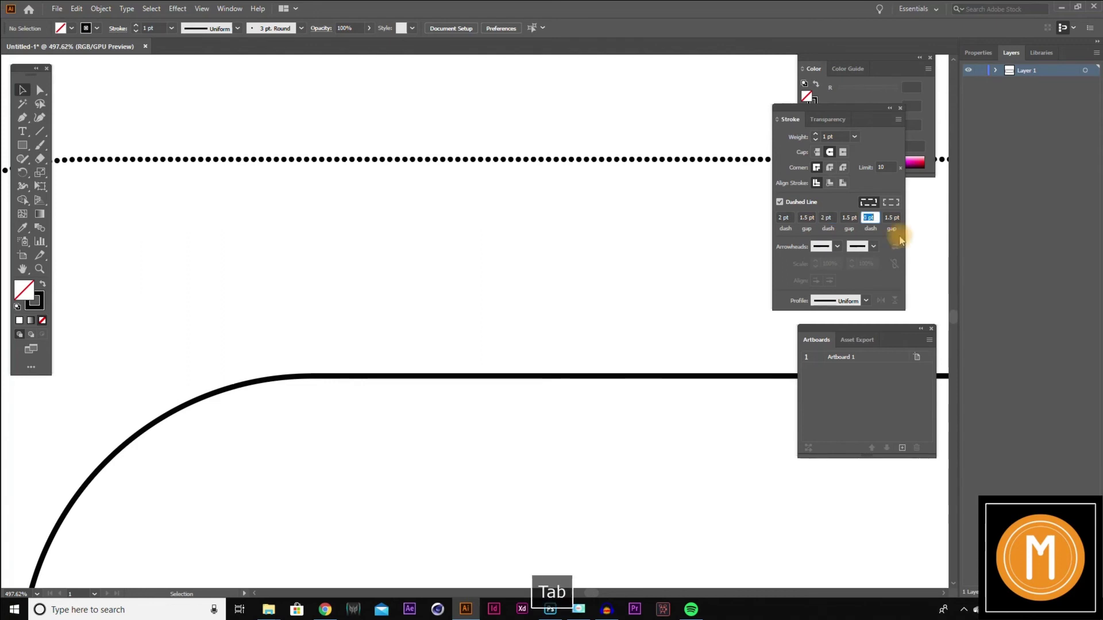
text(2)
key(Tab)
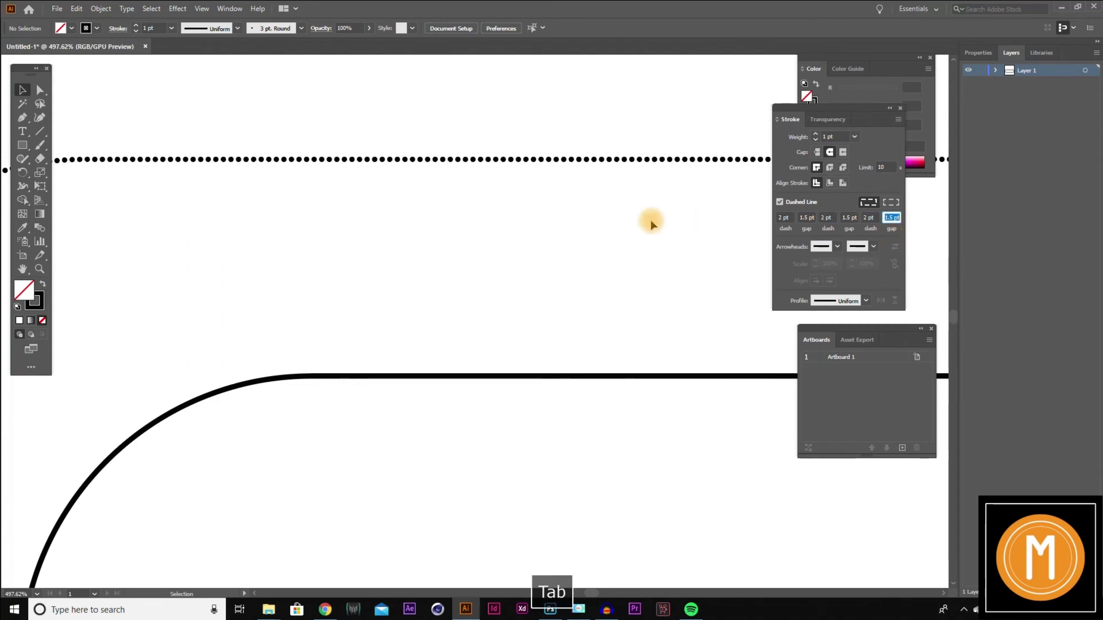
click(594, 161)
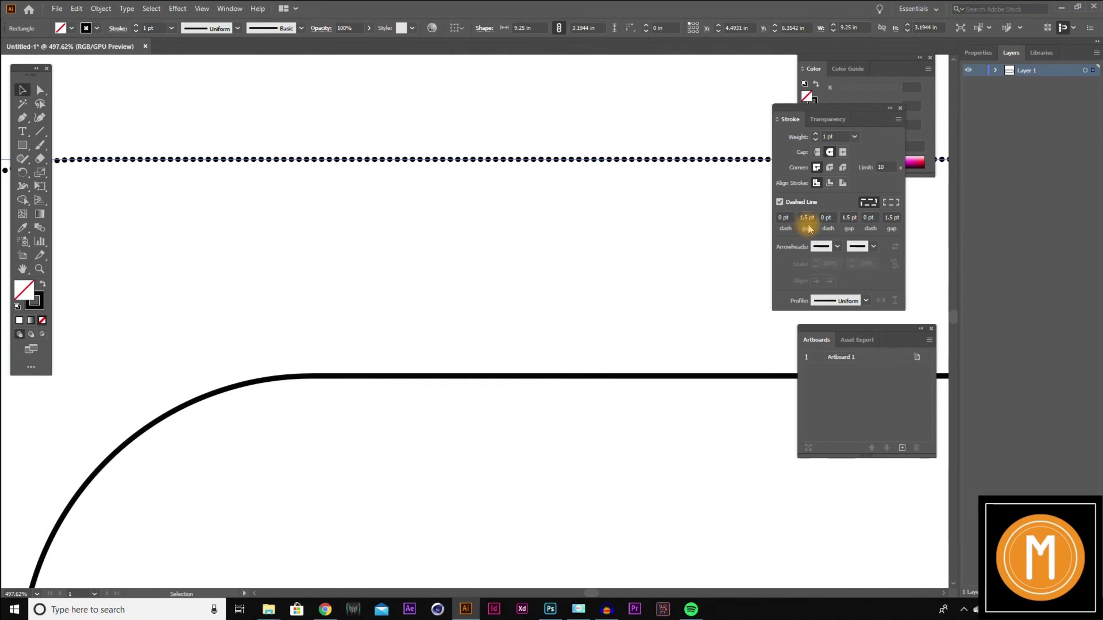
Set all three dash lengths of the middle outline to 2 pt, with its 1.5 pt gaps, and deselect the outline
click(792, 217)
text(2)
key(Tab)
key(Tab)
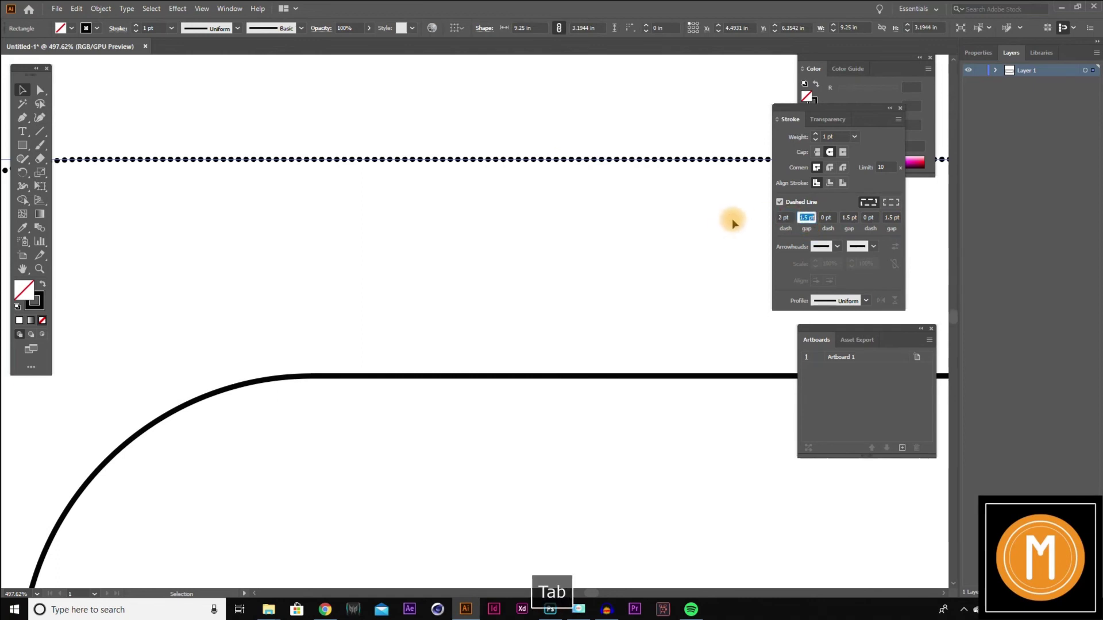
text(2)
key(Tab)
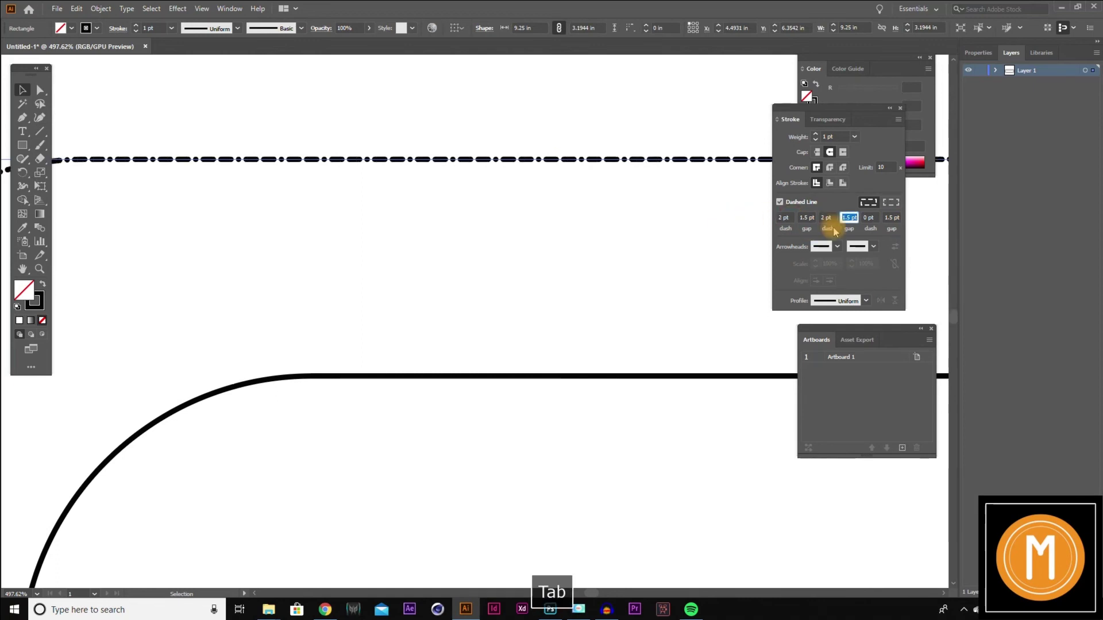
key(Tab)
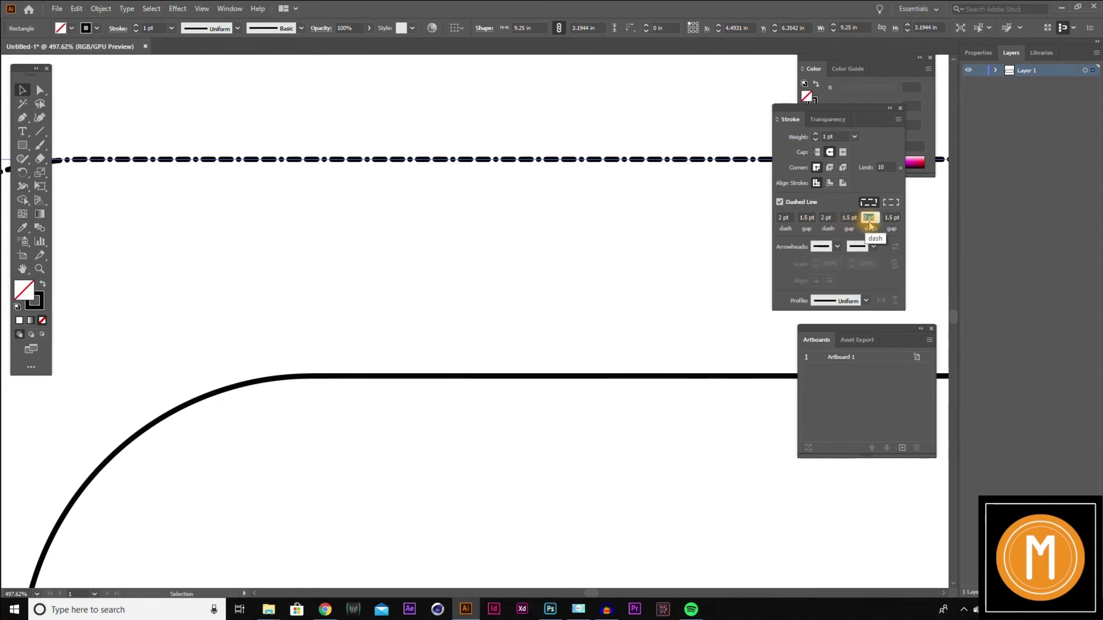
text(2)
key(Tab)
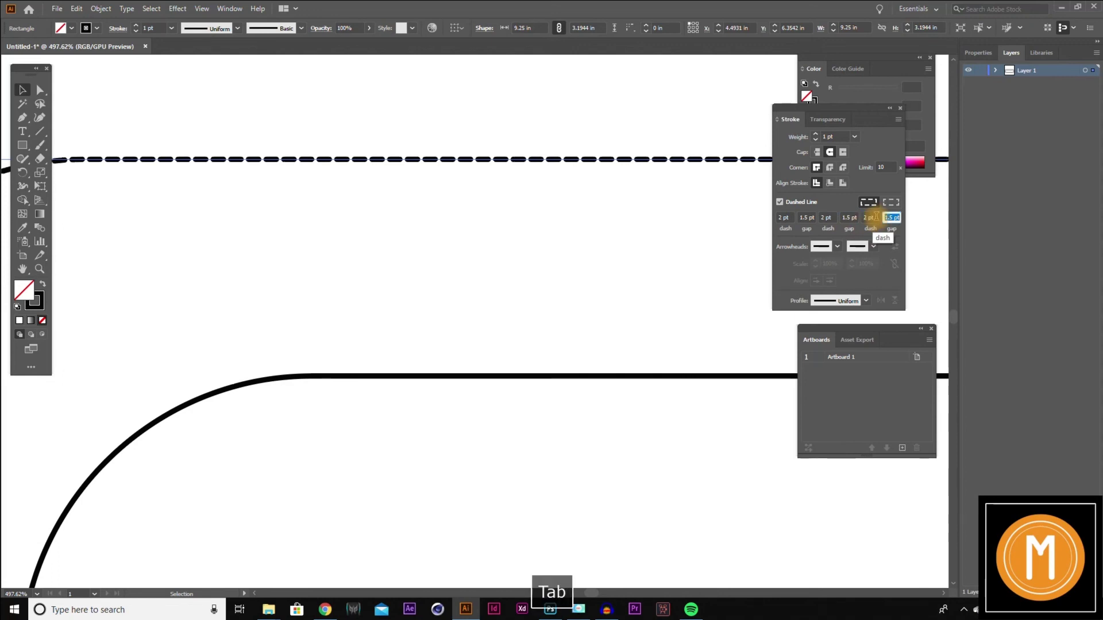
click(610, 130)
Examine the stitched middle outline close up and on the whole artboard, and select it for viewing at 100%
key(z)
drag(535, 148, 709, 257)
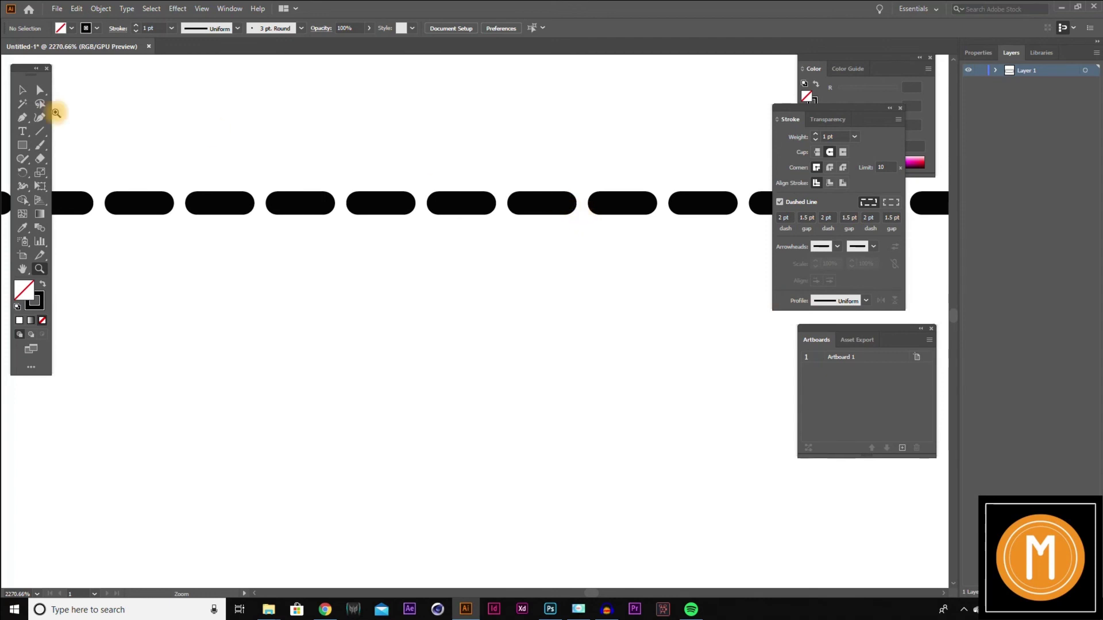
click(23, 91)
key(ctrl+0)
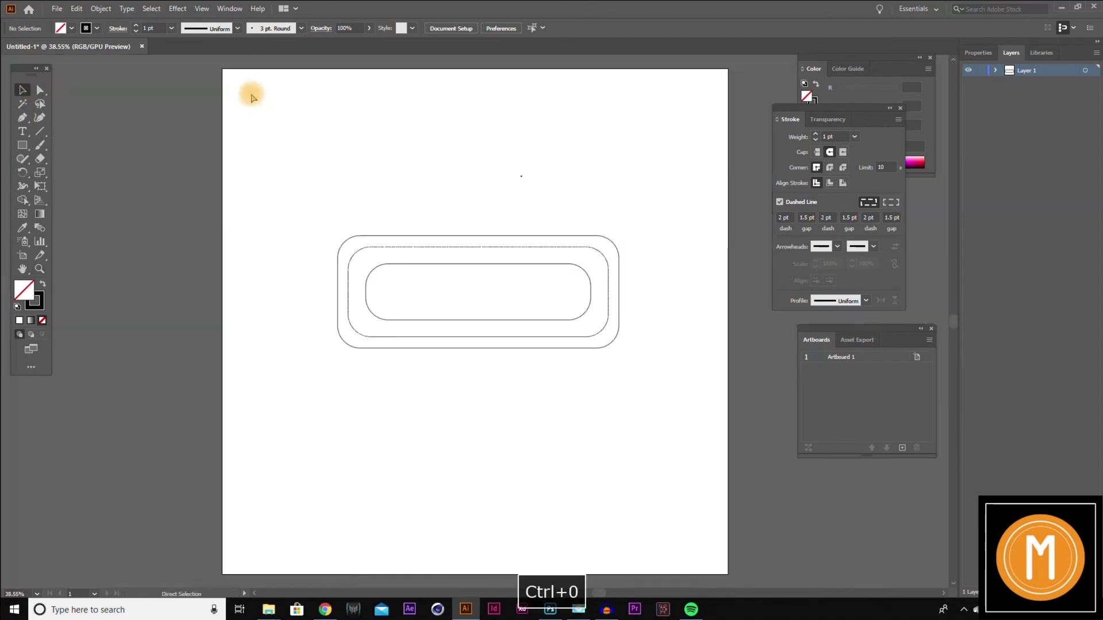
key(ctrl+space)
drag(409, 231, 423, 189)
key(v)
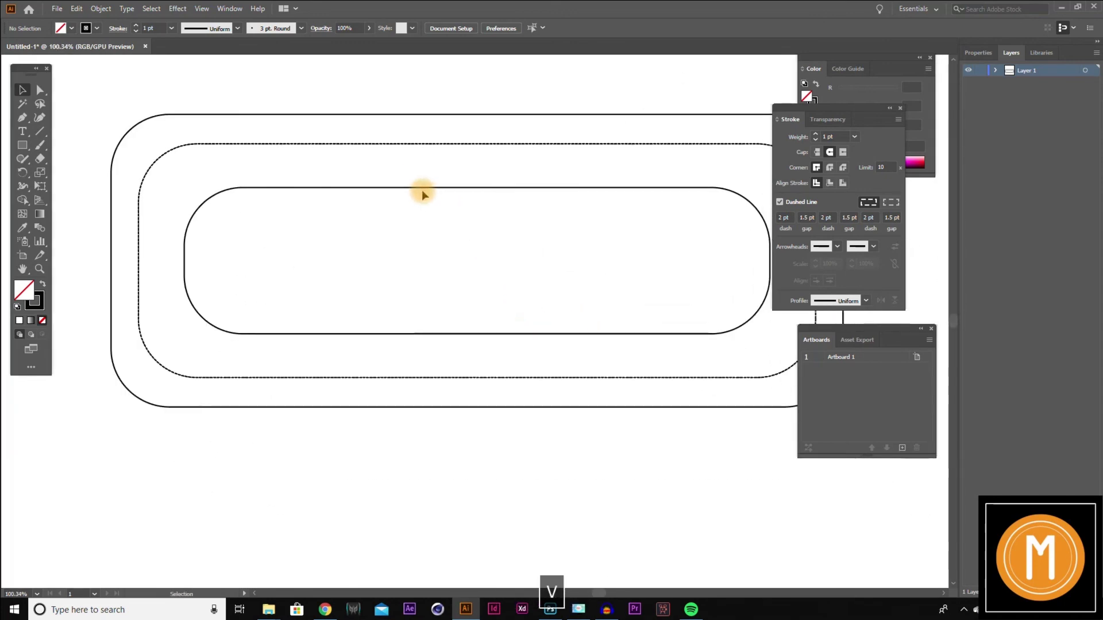
click(439, 144)
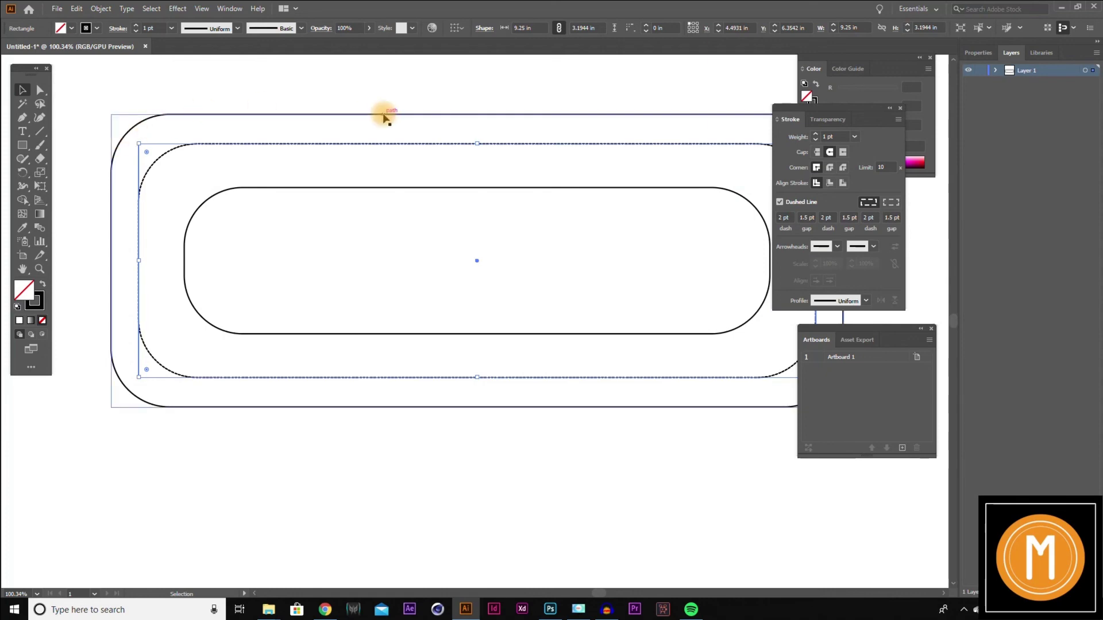
key(ctrl+1)
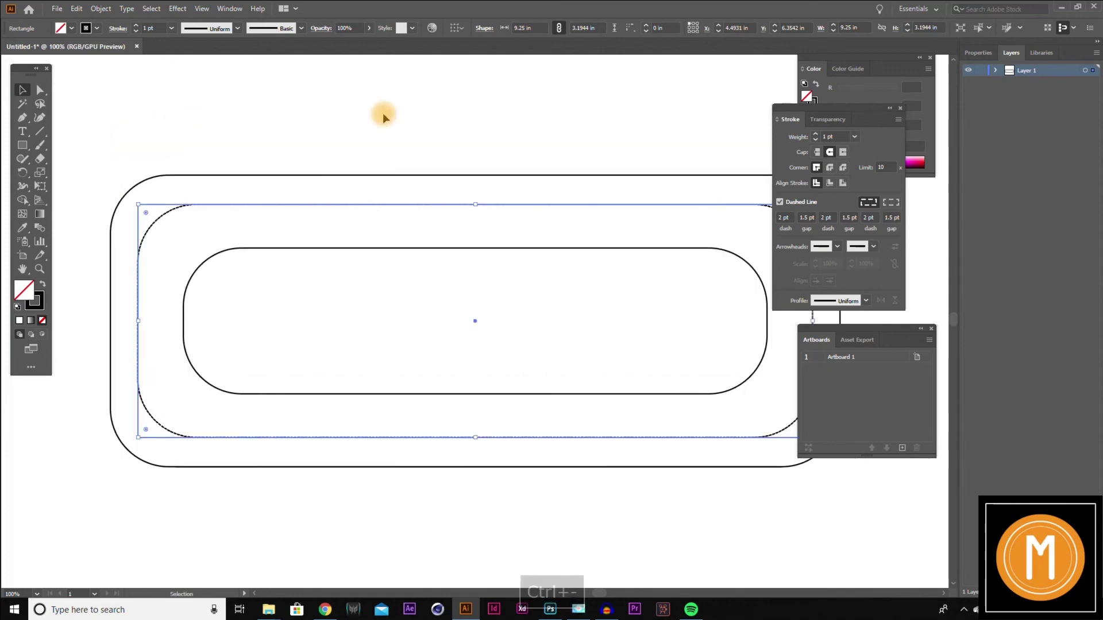